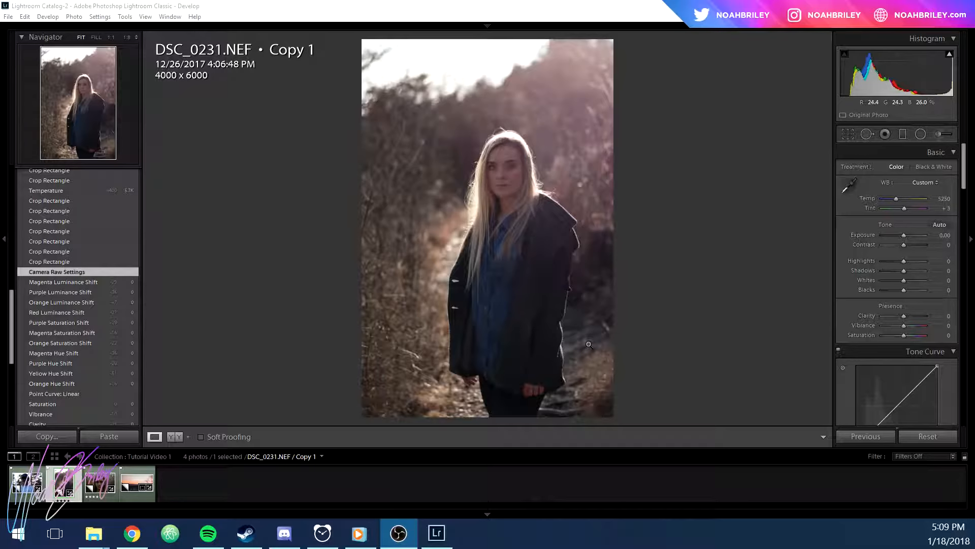
Crop the photo to the woman's head and upper body at about 2005 x 3008 pixels, keeping the original aspect ratio
{"action": "left_click", "coordinate": [848, 135]}
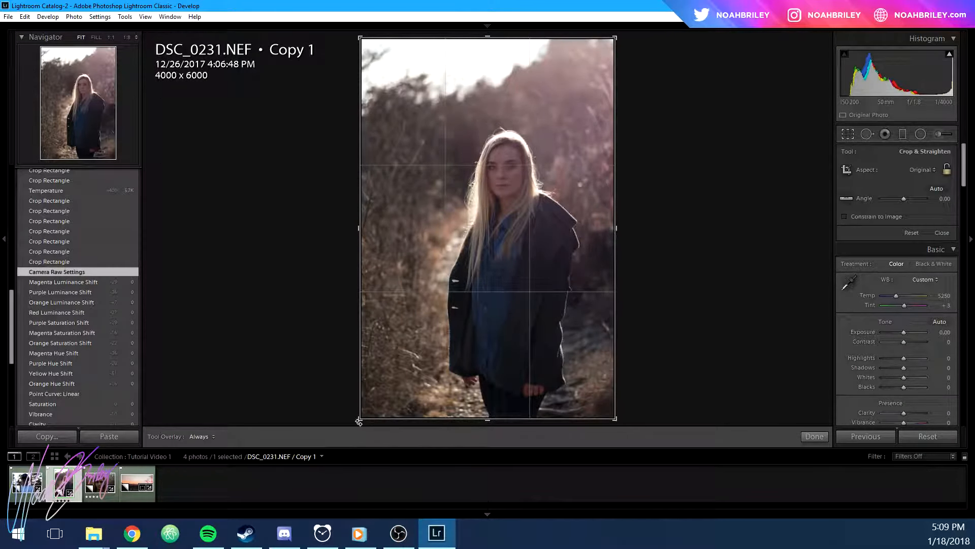
{"action": "left_click_drag", "start_coordinate": [358, 422], "coordinate": [495, 217]}
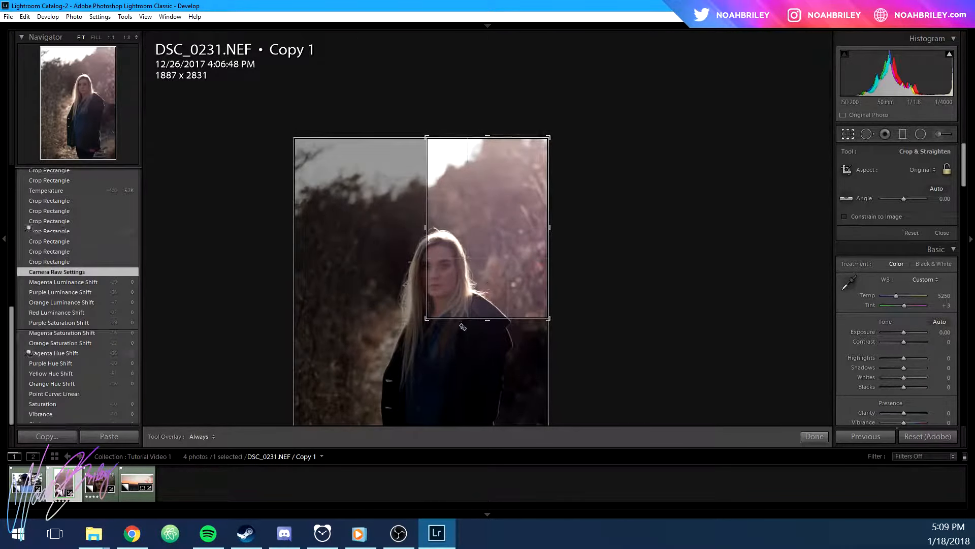
{"action": "left_click_drag", "start_coordinate": [497, 272], "coordinate": [538, 231]}
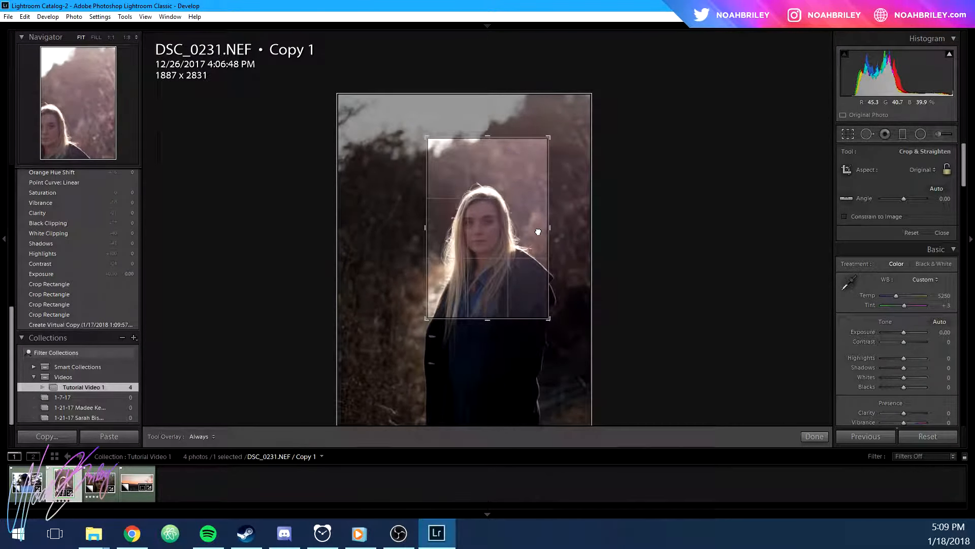
{"action": "left_click_drag", "start_coordinate": [426, 319], "coordinate": [418, 330]}
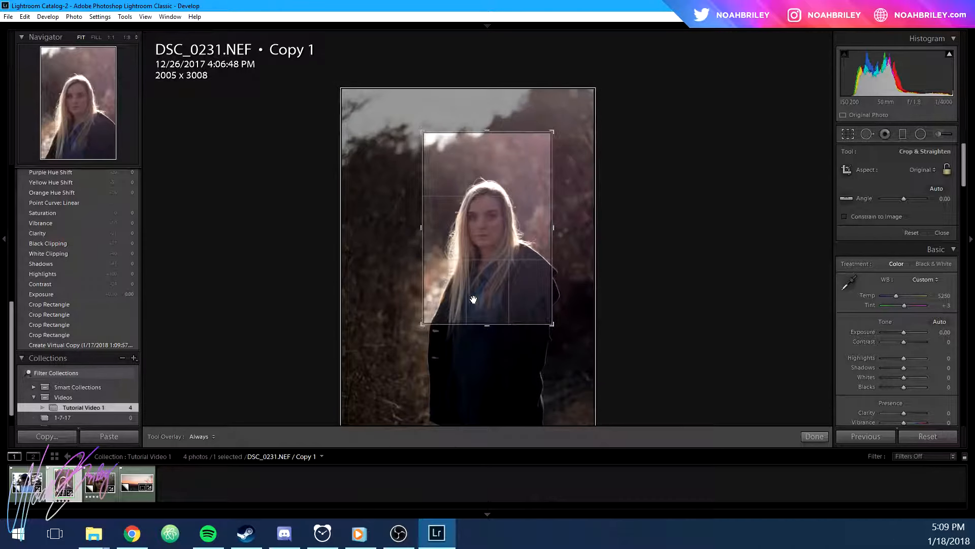
{"action": "left_click_drag", "start_coordinate": [477, 304], "coordinate": [490, 290]}
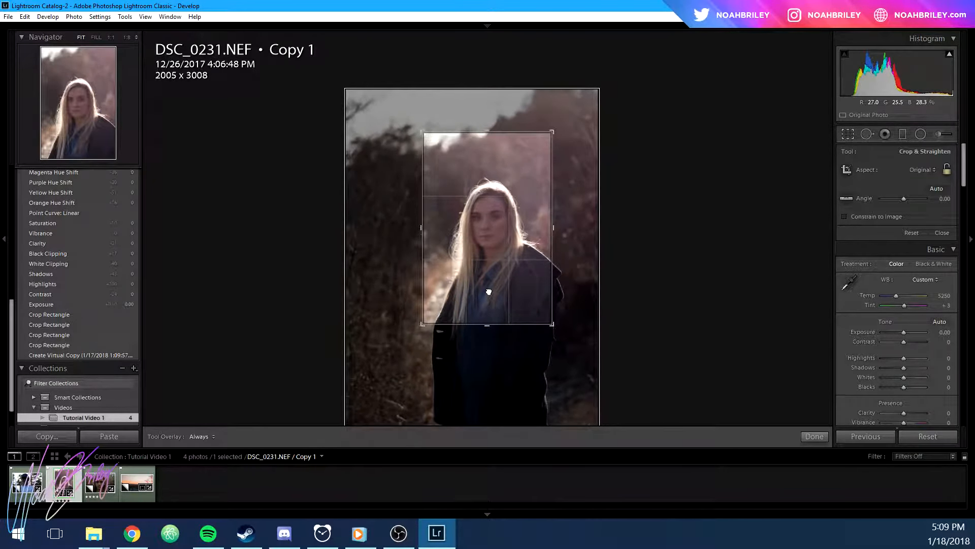
{"action": "key", "text": "Return"}
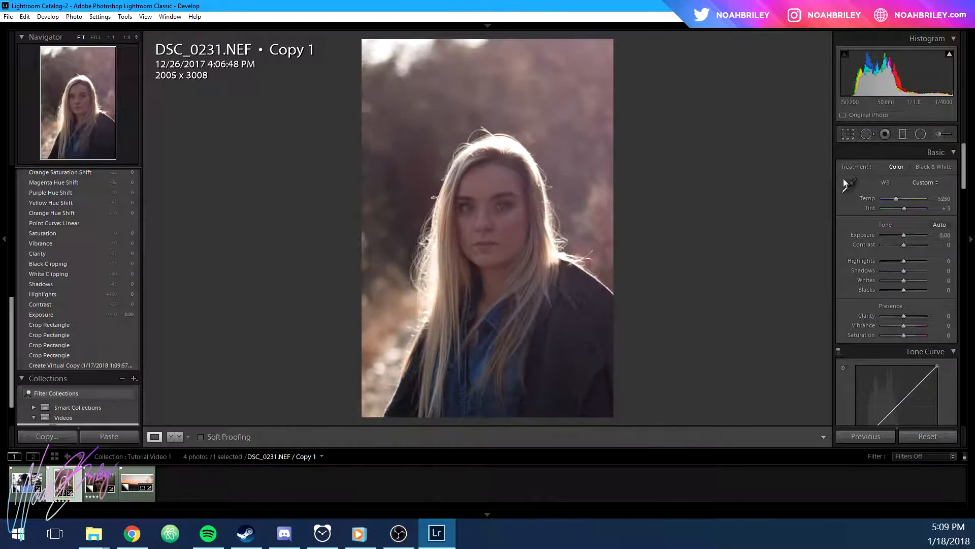
{"action": "left_click", "coordinate": [848, 133]}
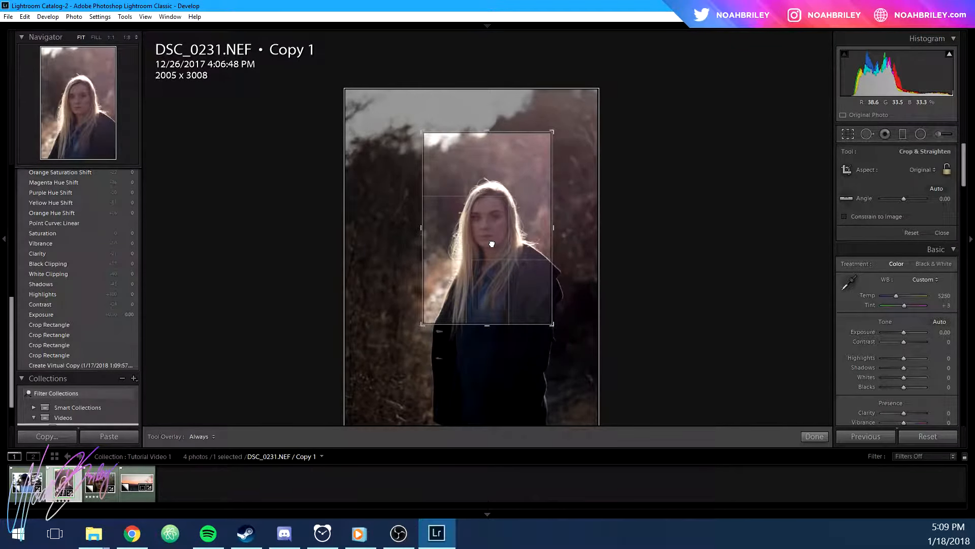
{"action": "key", "text": "Return"}
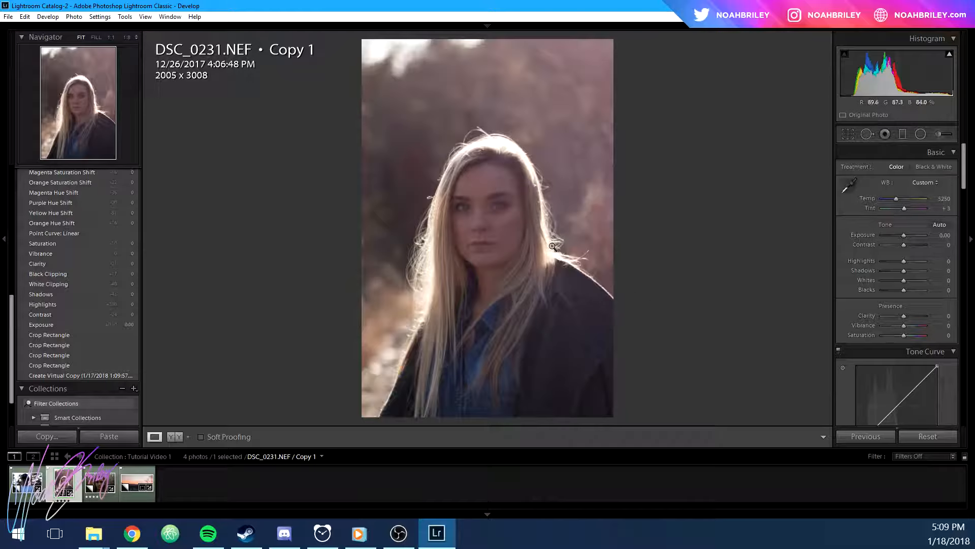
Warm the white balance to Temp 5800 and Tint +8, and set Exposure to -0.15
{"action": "left_click_drag", "start_coordinate": [898, 199], "coordinate": [905, 208]}
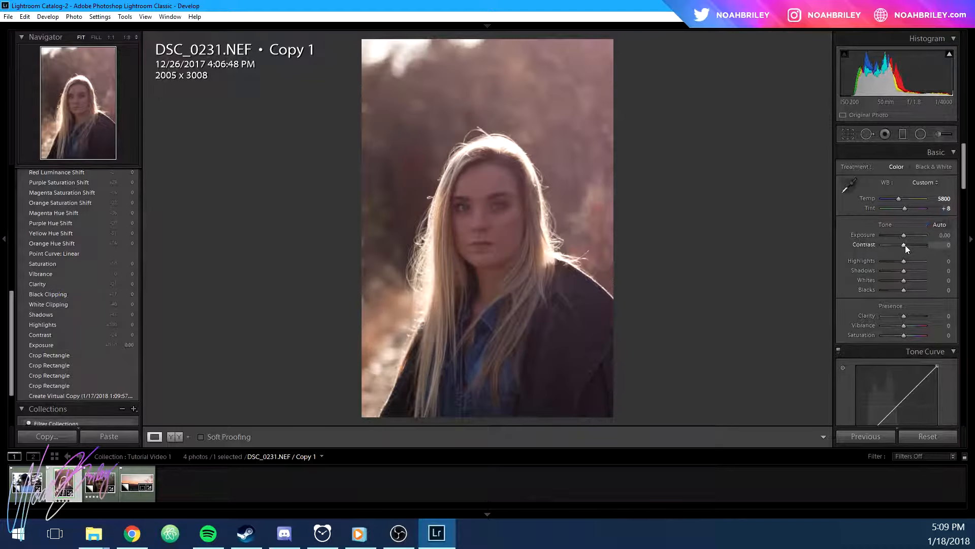
{"action": "left_click_drag", "start_coordinate": [906, 237], "coordinate": [938, 246]}
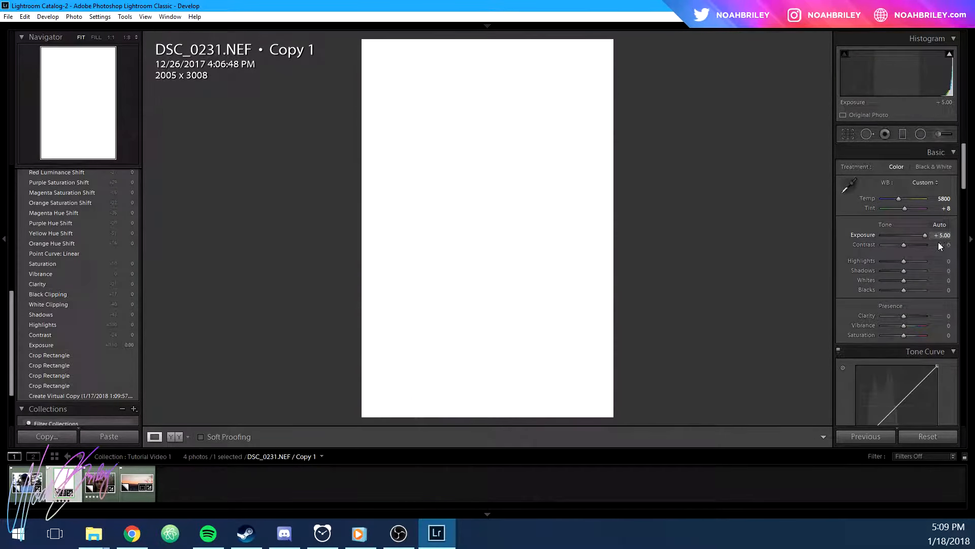
{"action": "double_click", "coordinate": [864, 237]}
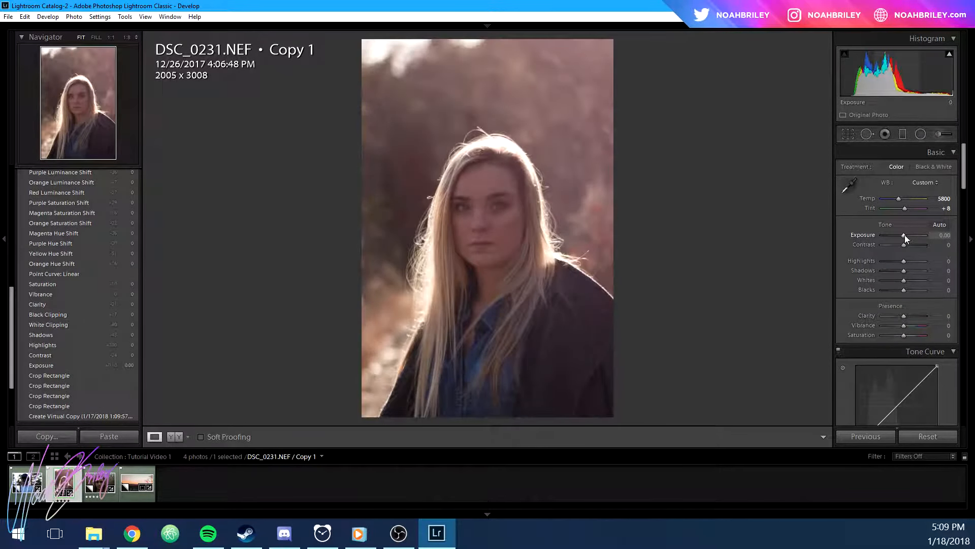
{"action": "key", "text": "Down"}
{"action": "key", "text": "Down"}
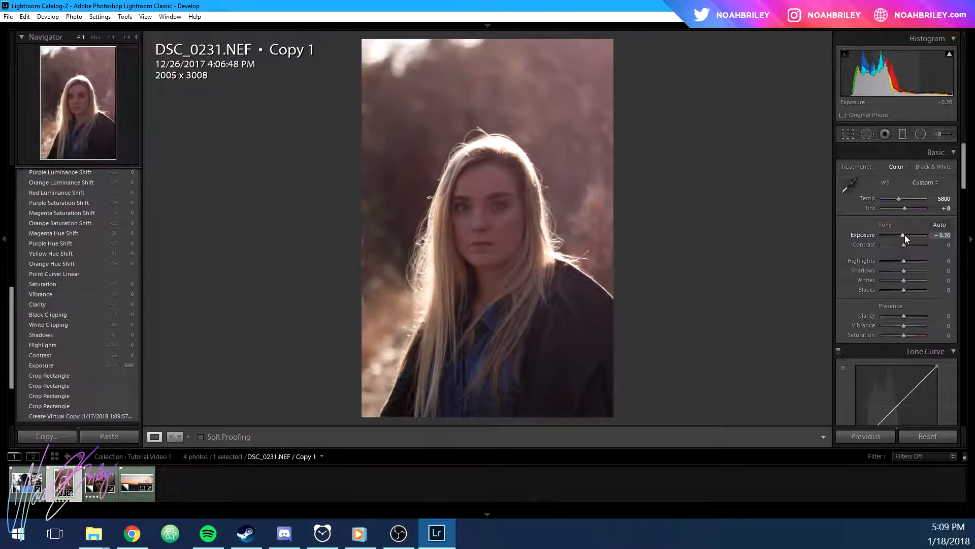
{"action": "key", "text": "Up"}
{"action": "double_click", "coordinate": [941, 236]}
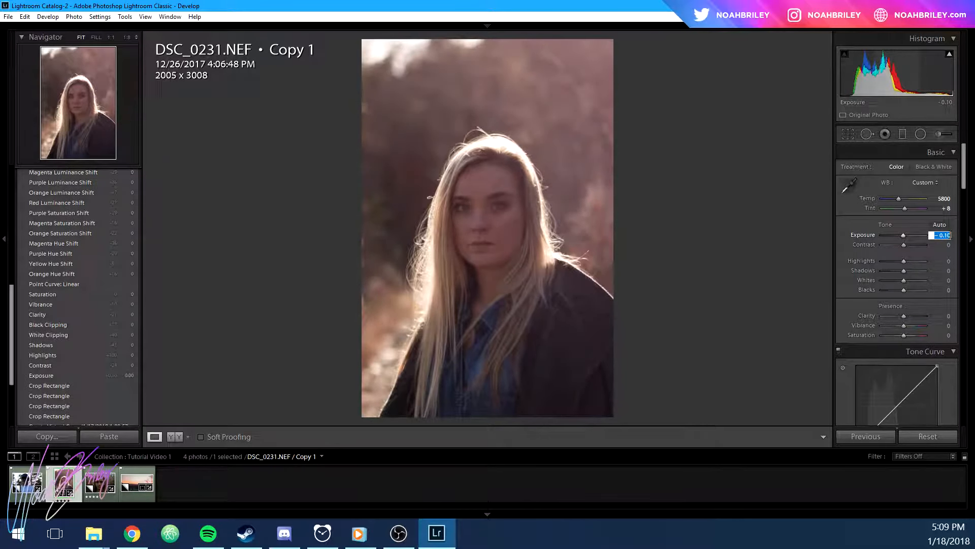
{"action": "left_click", "coordinate": [950, 235]}
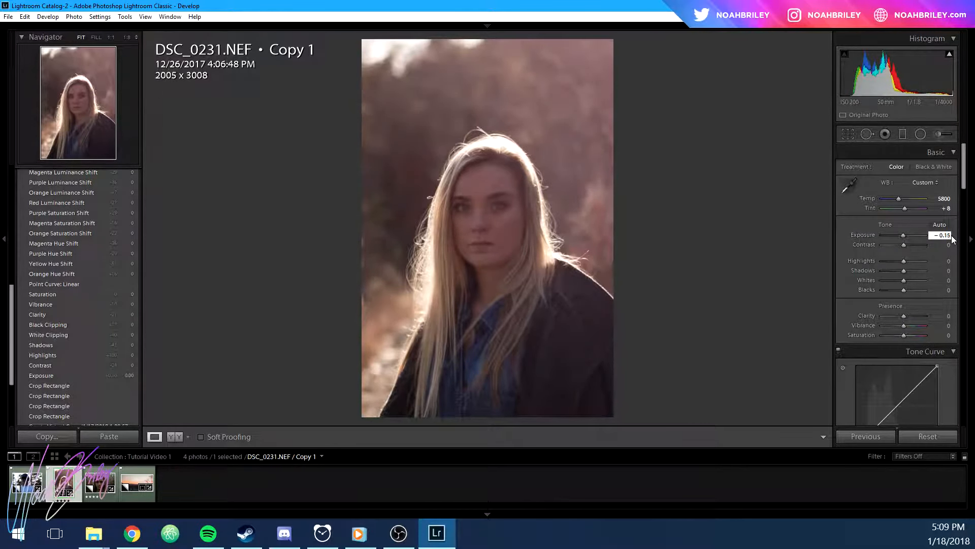
{"action": "key", "text": "Return"}
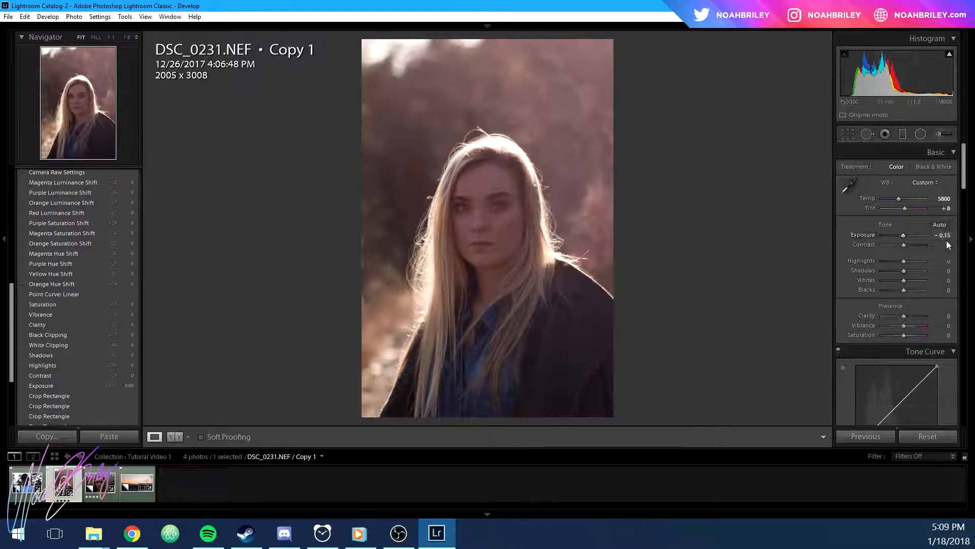
Raise the photo's Contrast to +25
{"action": "left_click_drag", "start_coordinate": [948, 246], "coordinate": [949, 248]}
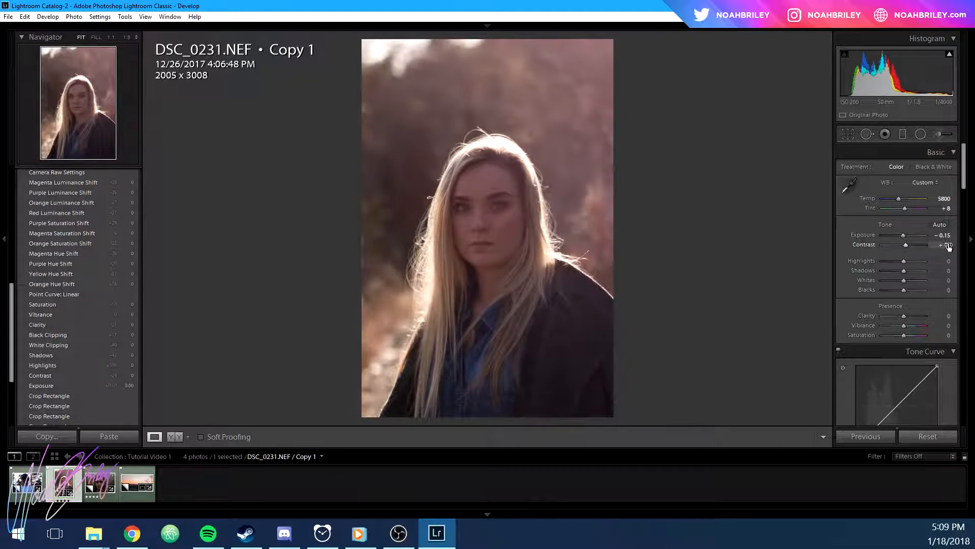
{"action": "key", "text": "Up"}
{"action": "key", "text": "Up"}
{"action": "key", "text": "Up"}
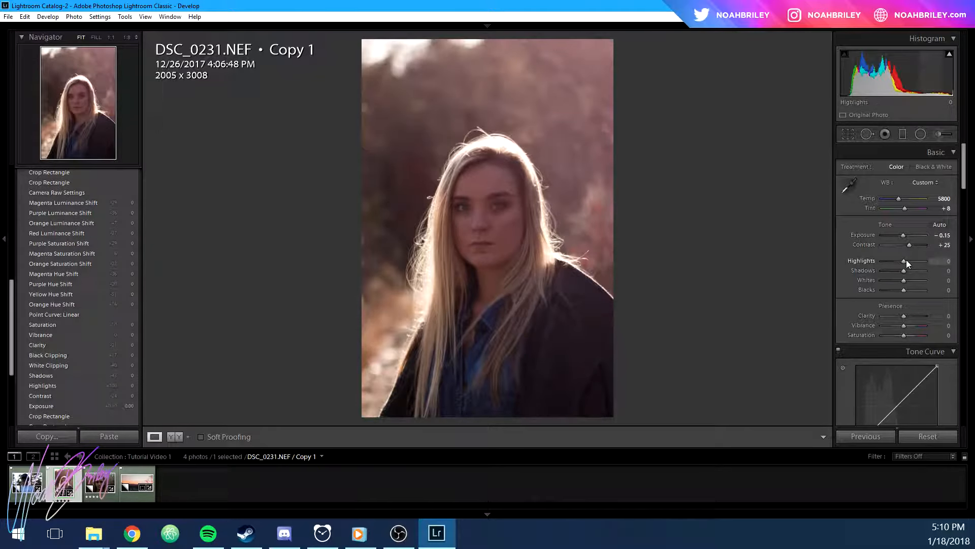
{"action": "left_click_drag", "start_coordinate": [906, 260], "coordinate": [876, 260]}
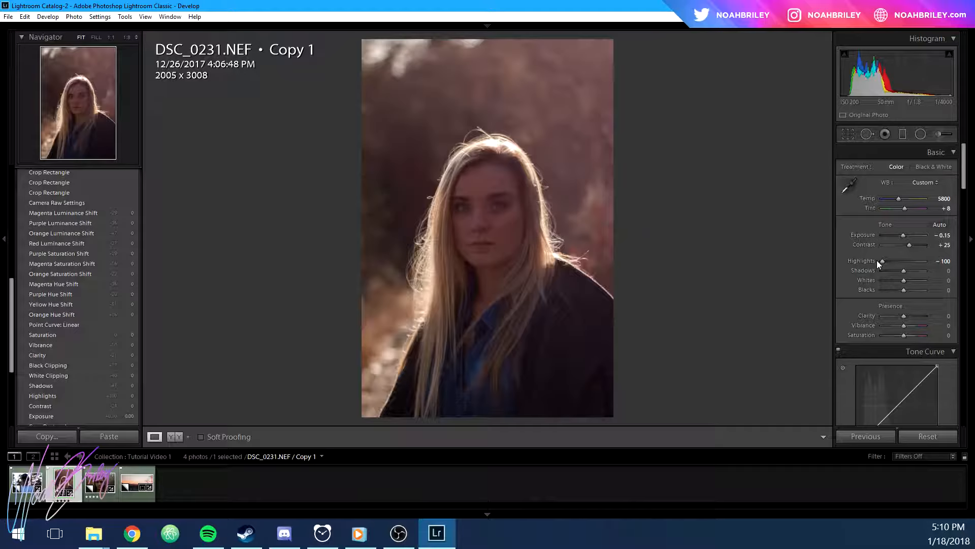
{"action": "left_click_drag", "start_coordinate": [880, 260], "coordinate": [883, 261]}
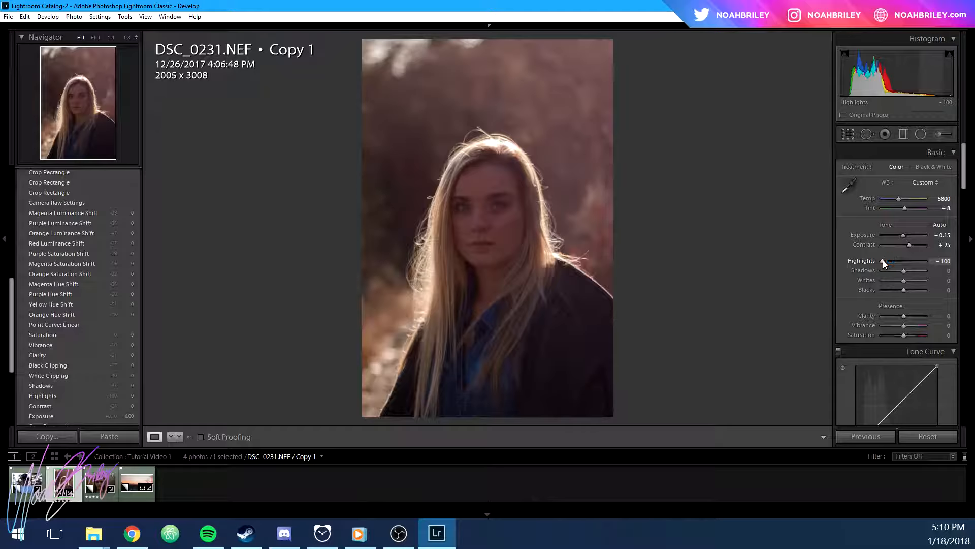
{"action": "double_click", "coordinate": [870, 262]}
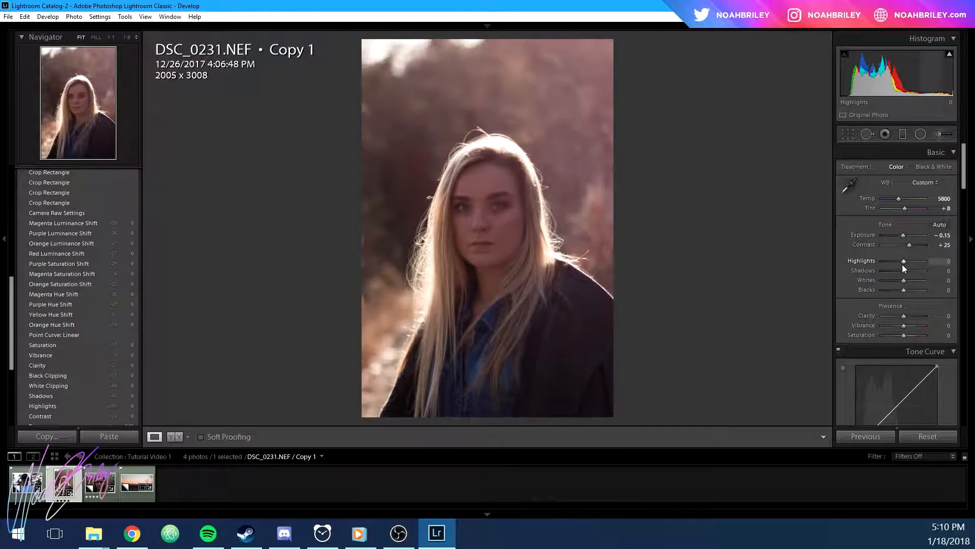
Set Highlights to -86, Shadows to +5, Whites to +43 and Blacks to -10
{"action": "mouse_move", "coordinate": [903, 265]}
{"action": "left_mouse_down"}
{"action": "mouse_move", "coordinate": [849, 264]}
{"action": "mouse_move", "coordinate": [887, 261]}
{"action": "mouse_move", "coordinate": [912, 282]}
{"action": "mouse_move", "coordinate": [904, 288]}
{"action": "mouse_move", "coordinate": [906, 268]}
{"action": "left_mouse_up"}
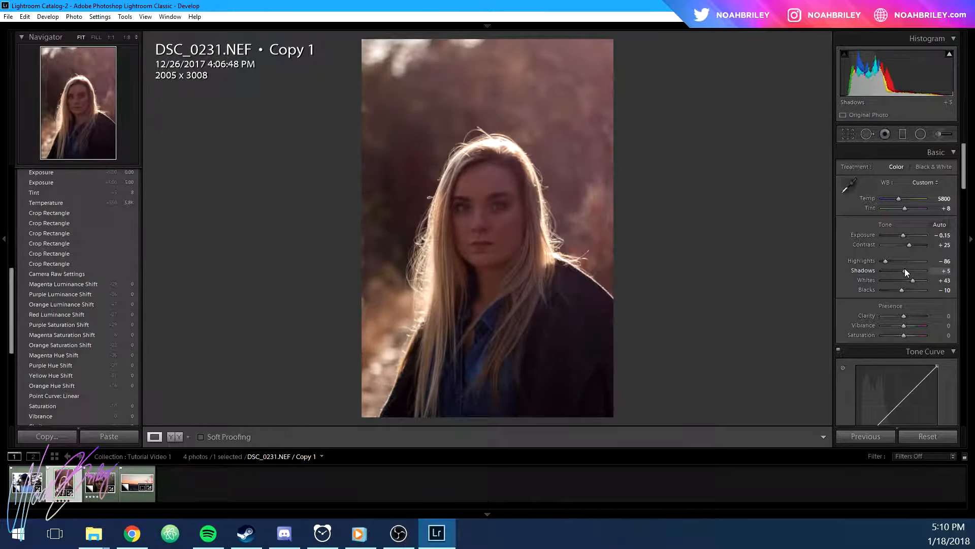
Set the presence adjustments to Clarity +12, Vibrance +10 and Saturation +5
{"action": "left_click_drag", "start_coordinate": [904, 315], "coordinate": [737, 297]}
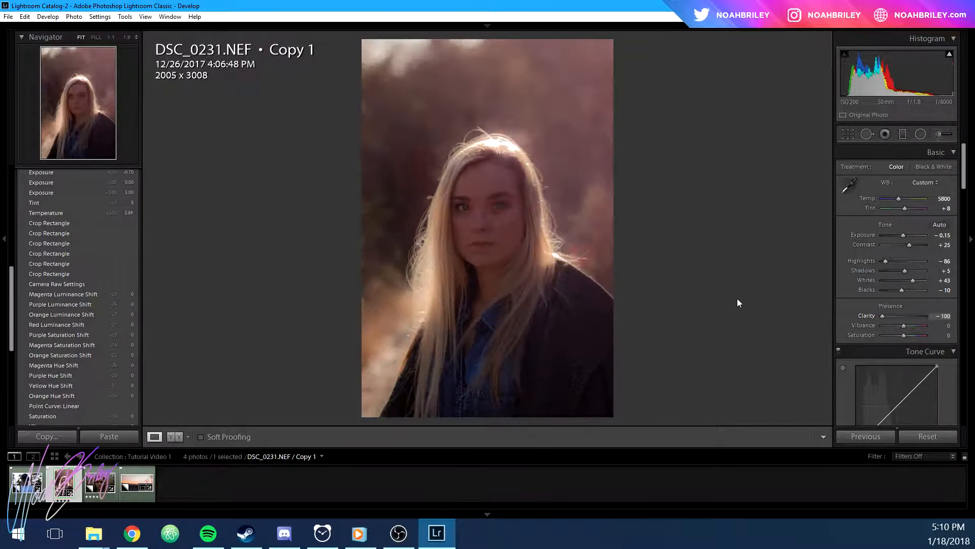
{"action": "double_click", "coordinate": [869, 315]}
{"action": "left_click", "coordinate": [939, 315]}
{"action": "type", "text": "12"}
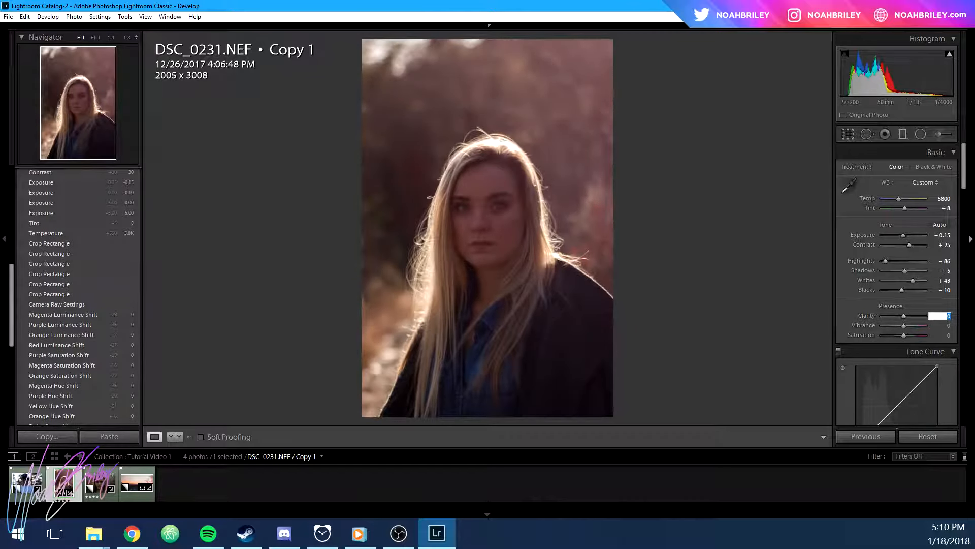
{"action": "key", "text": "Return"}
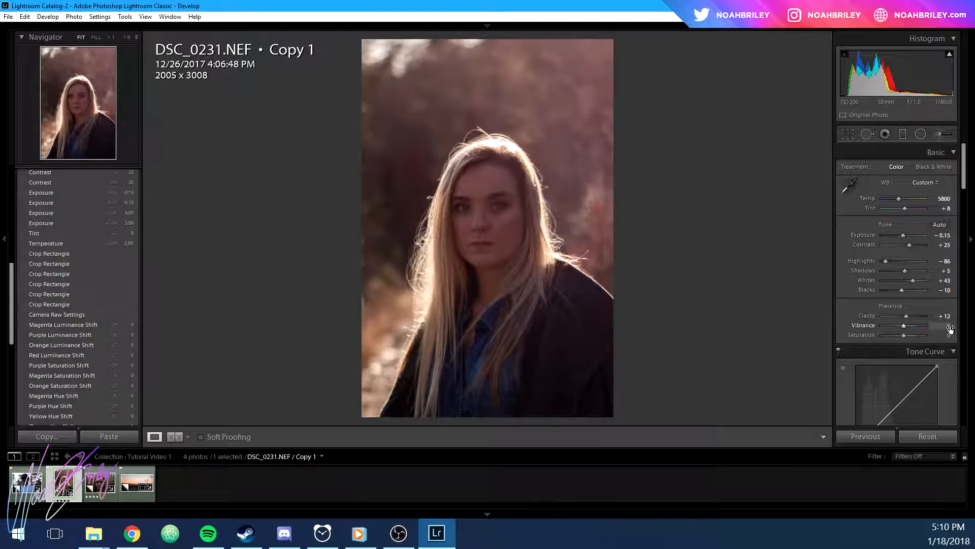
{"action": "left_click_drag", "start_coordinate": [950, 328], "coordinate": [951, 337]}
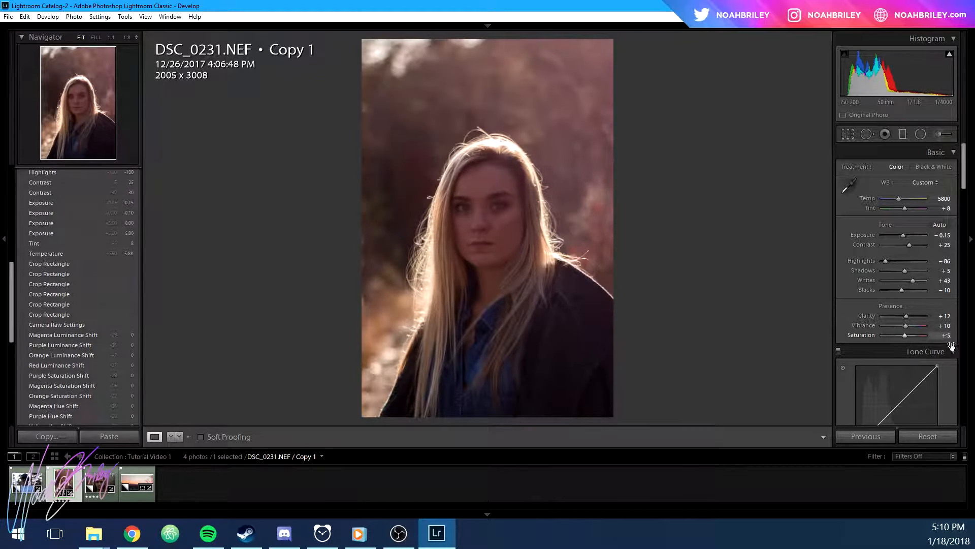
Shape the RGB tone curve into a faded S: lift the black point, lower the shadows to about 19.2 / 18.8 %, and raise the highlights
{"action": "scroll", "coordinate": [938, 358], "scroll_direction": "down", "scroll_amount": 3}
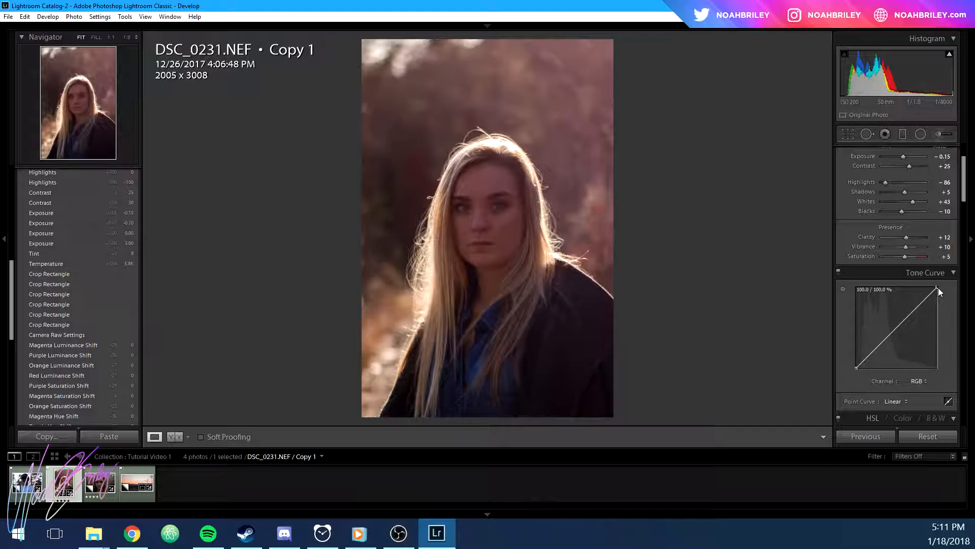
{"action": "mouse_move", "coordinate": [936, 287]}
{"action": "left_mouse_down"}
{"action": "mouse_move", "coordinate": [946, 353]}
{"action": "mouse_move", "coordinate": [937, 284]}
{"action": "left_mouse_up"}
{"action": "mouse_move", "coordinate": [856, 369]}
{"action": "left_mouse_down"}
{"action": "mouse_move", "coordinate": [841, 355]}
{"action": "mouse_move", "coordinate": [824, 364]}
{"action": "mouse_move", "coordinate": [856, 363]}
{"action": "left_mouse_up"}
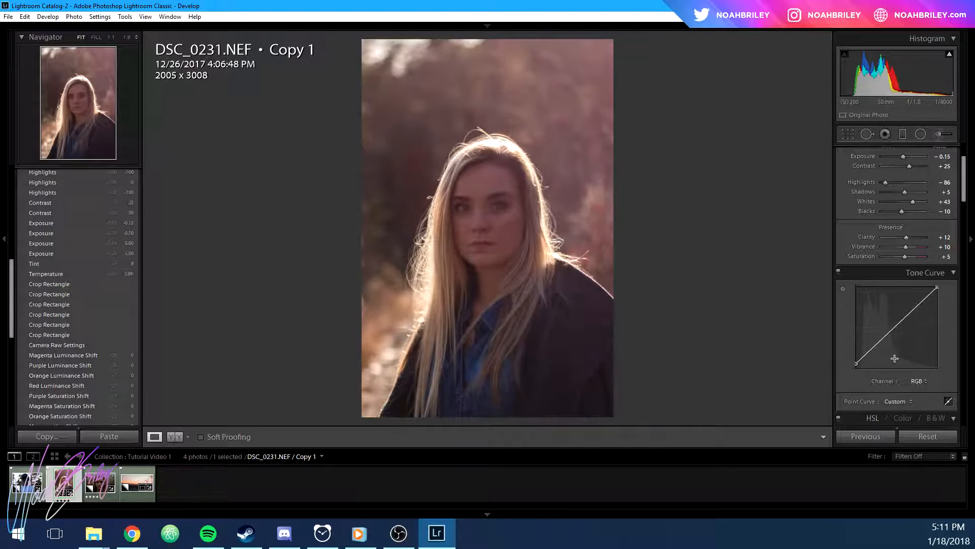
{"action": "left_click_drag", "start_coordinate": [874, 345], "coordinate": [871, 354]}
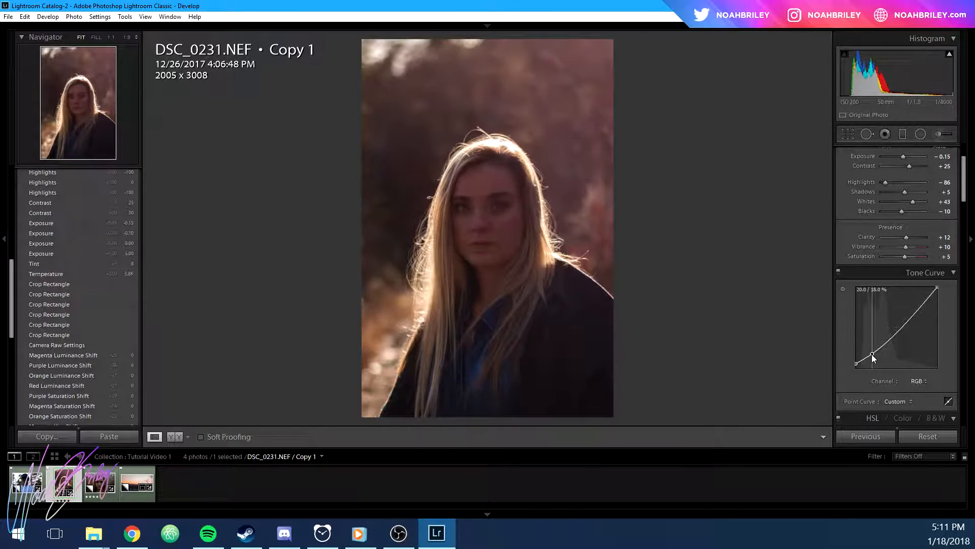
{"action": "left_click_drag", "start_coordinate": [873, 353], "coordinate": [872, 354]}
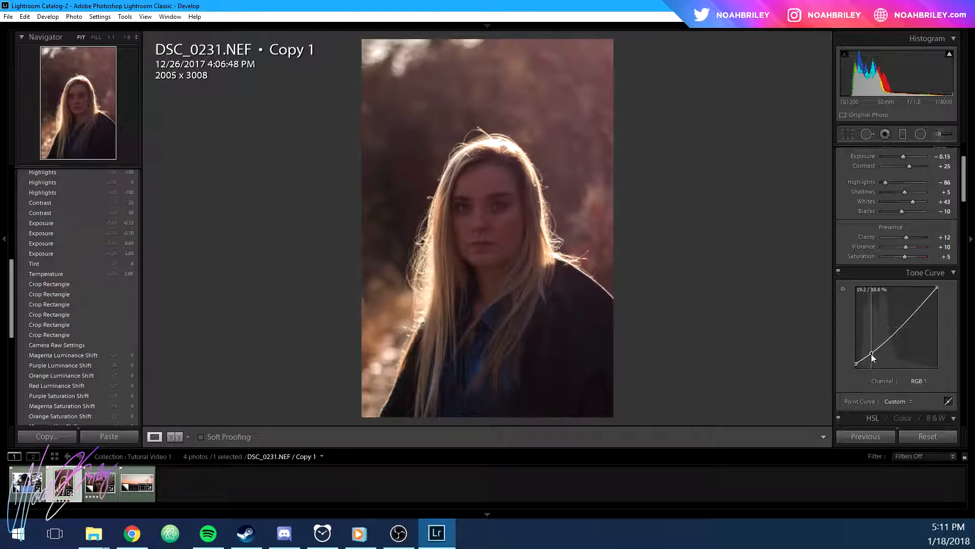
{"action": "left_click_drag", "start_coordinate": [917, 309], "coordinate": [916, 303]}
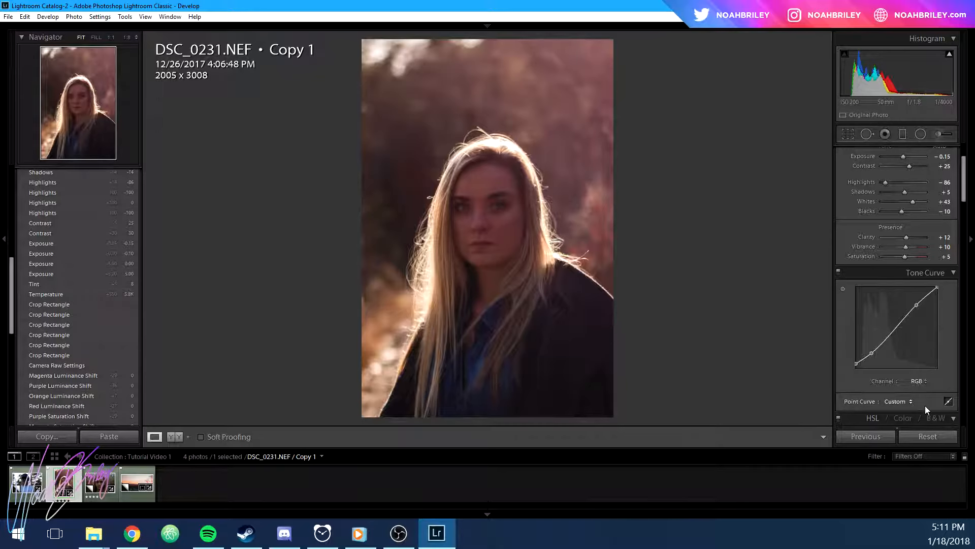
Try shifting the red hue in the HSL adjustments toward both extremes, including -100, and reset it to 0
{"action": "scroll", "coordinate": [925, 406], "scroll_direction": "down", "scroll_amount": 3}
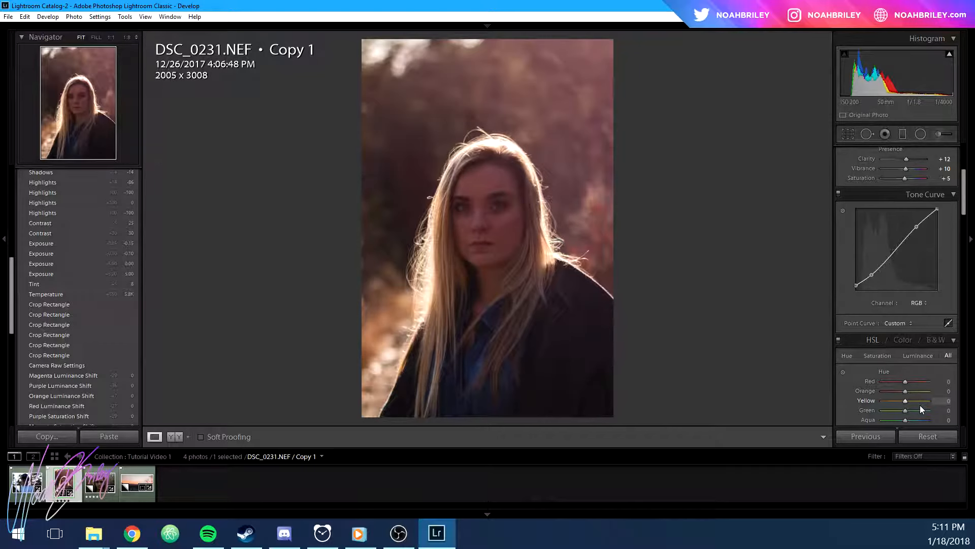
{"action": "scroll", "coordinate": [920, 406], "scroll_direction": "down", "scroll_amount": 3}
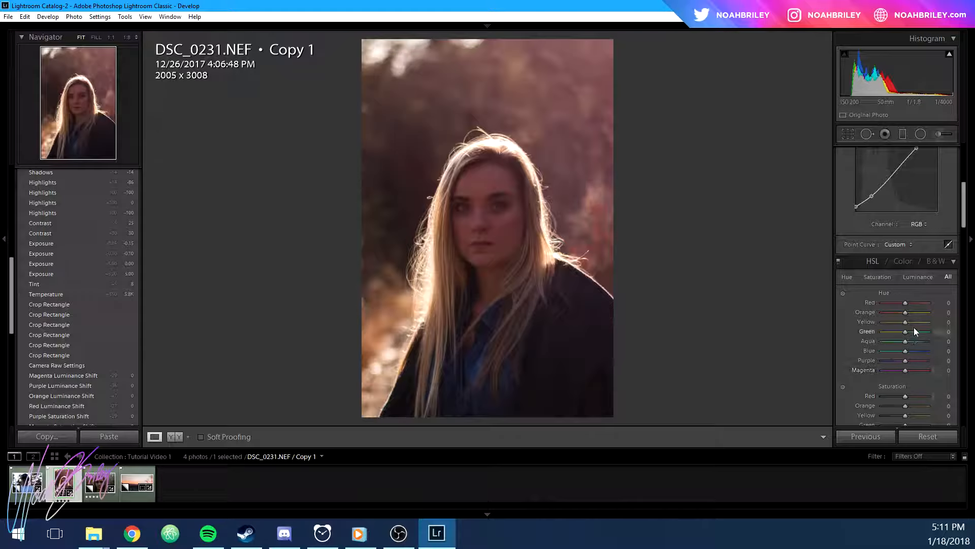
{"action": "left_click_drag", "start_coordinate": [908, 303], "coordinate": [954, 308]}
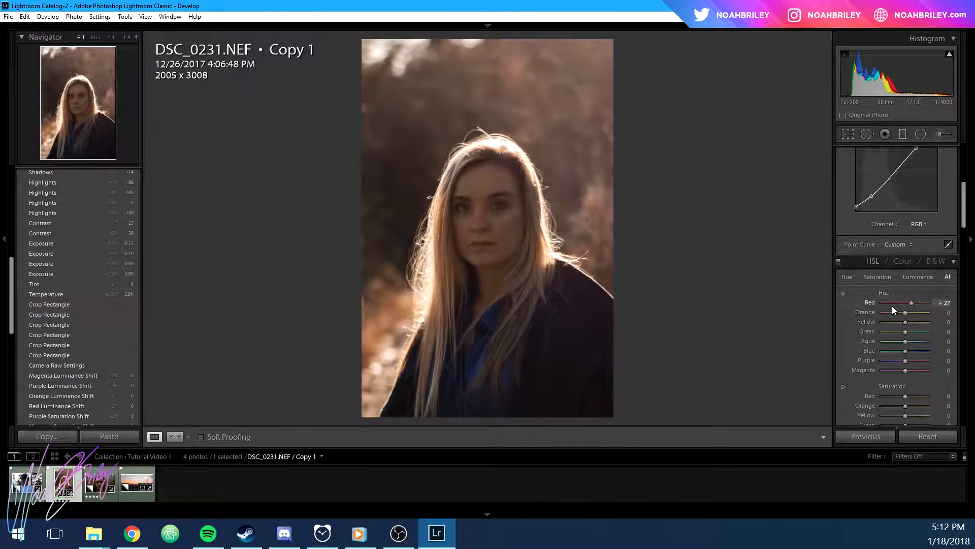
{"action": "left_click_drag", "start_coordinate": [892, 306], "coordinate": [855, 294]}
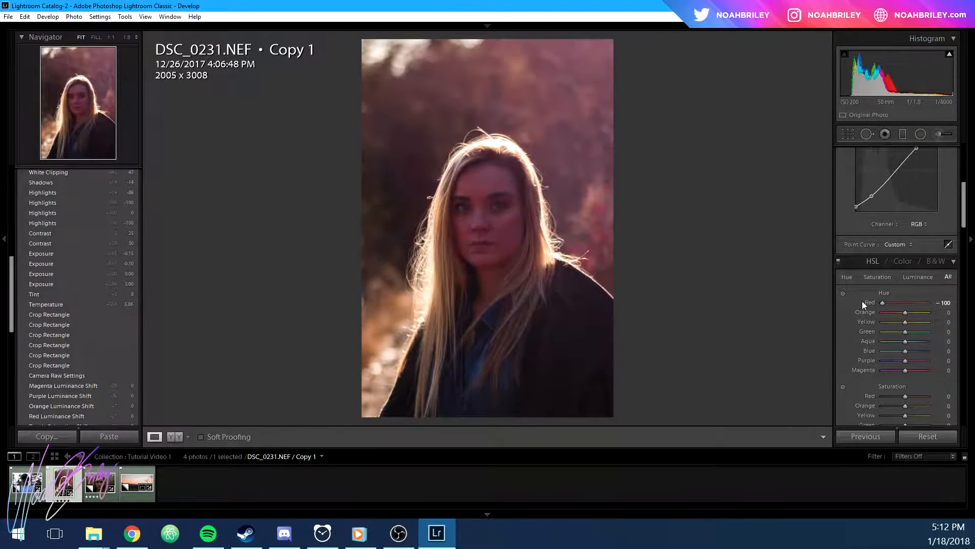
{"action": "double_click", "coordinate": [871, 301]}
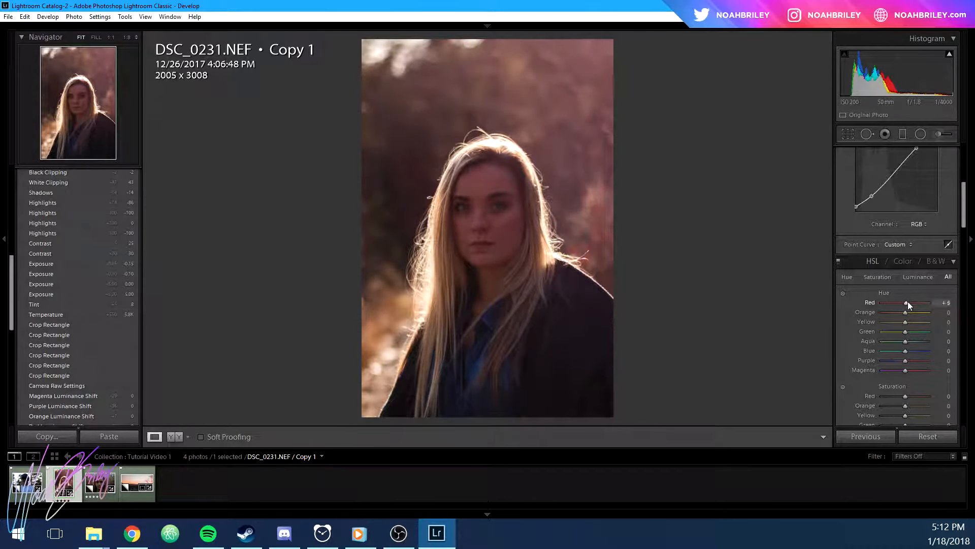
Set the HSL red hue to +15, resetting it along the way after trying lower values
{"action": "key", "text": "Up"}
{"action": "key", "text": "Up"}
{"action": "key", "text": "Down"}
{"action": "key", "text": "Down"}
{"action": "key", "text": "Down"}
{"action": "key", "text": "Down"}
{"action": "key", "text": "Down"}
{"action": "key", "text": "Down"}
{"action": "key", "text": "Down"}
{"action": "key", "text": "Down"}
{"action": "key", "text": "Down"}
{"action": "double_click", "coordinate": [868, 301]}
{"action": "key", "text": "Up"}
{"action": "key", "text": "Up"}
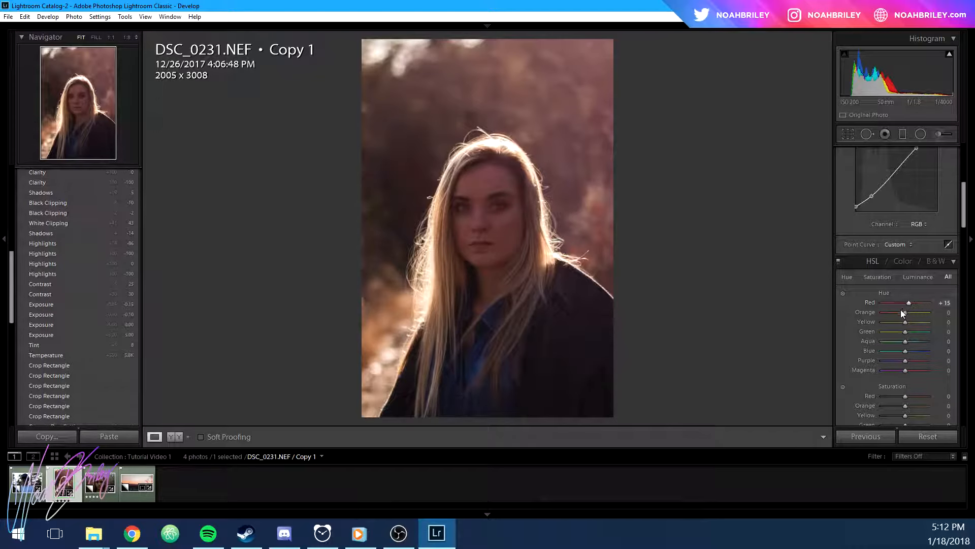
Set the HSL hue of orange to -5, yellow to -100 and green to +67
{"action": "left_click_drag", "start_coordinate": [905, 313], "coordinate": [931, 311]}
{"action": "double_click", "coordinate": [870, 312]}
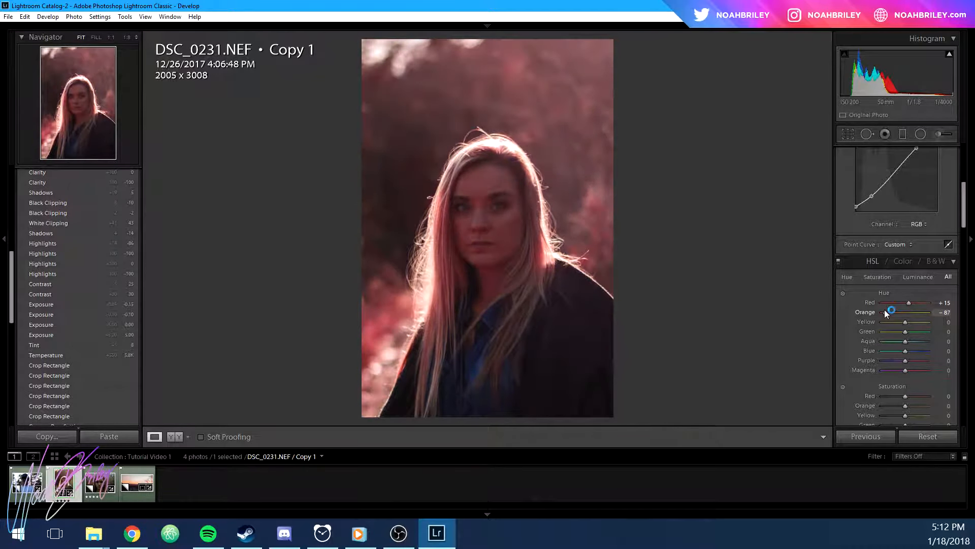
{"action": "left_click_drag", "start_coordinate": [906, 312], "coordinate": [903, 313]}
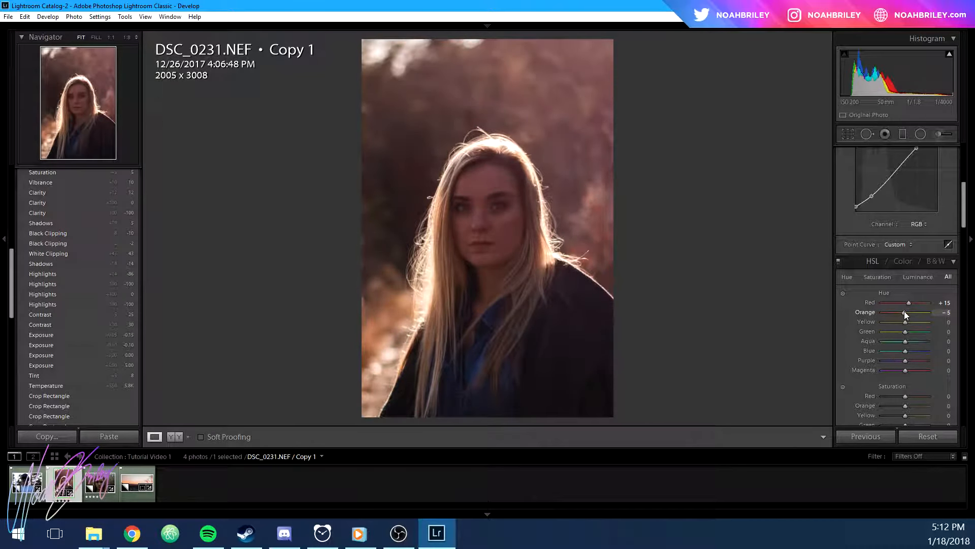
{"action": "key", "text": "Up"}
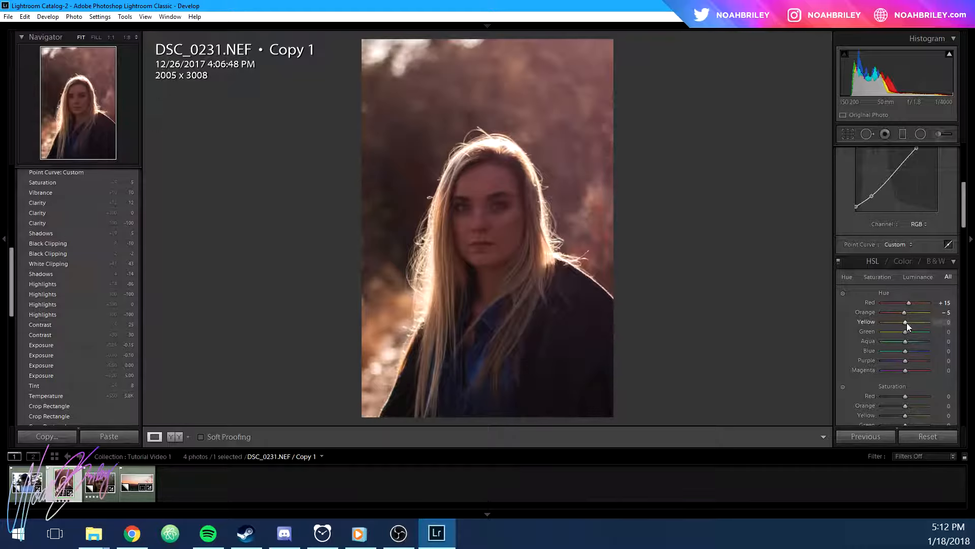
{"action": "left_click_drag", "start_coordinate": [906, 322], "coordinate": [873, 323]}
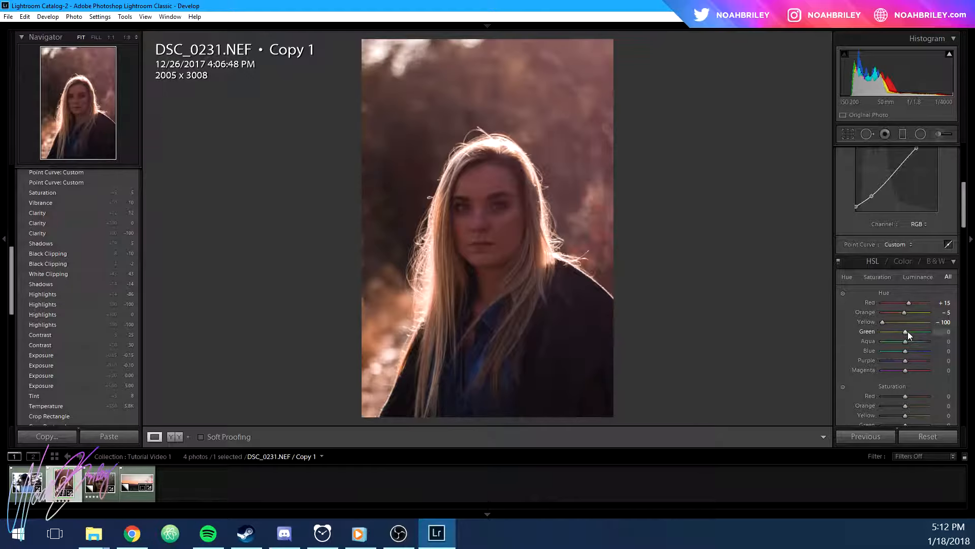
{"action": "left_click_drag", "start_coordinate": [930, 327], "coordinate": [866, 337]}
Try hue shifts on aqua, blue, purple and magenta, resetting each one to 0
{"action": "double_click", "coordinate": [872, 340]}
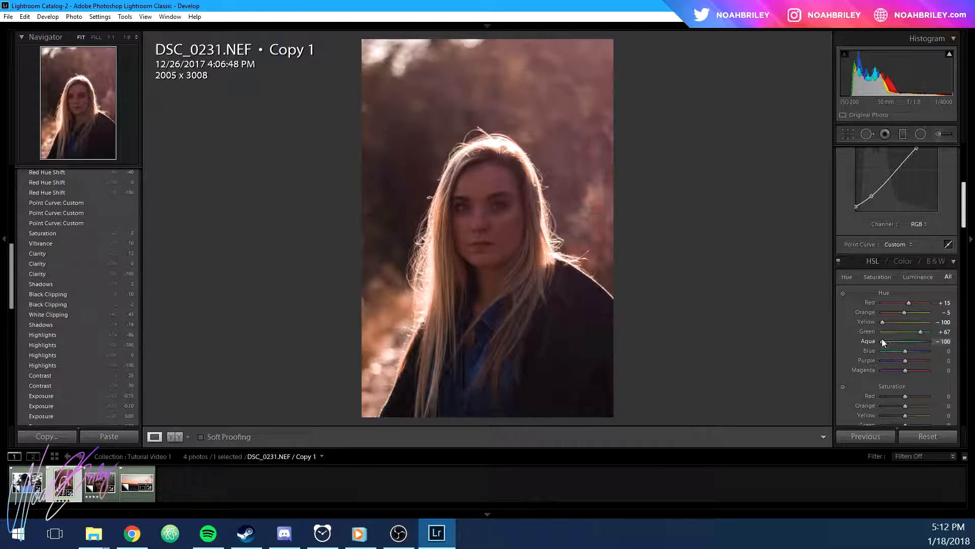
{"action": "double_click", "coordinate": [866, 339]}
{"action": "left_click_drag", "start_coordinate": [942, 351], "coordinate": [906, 354]}
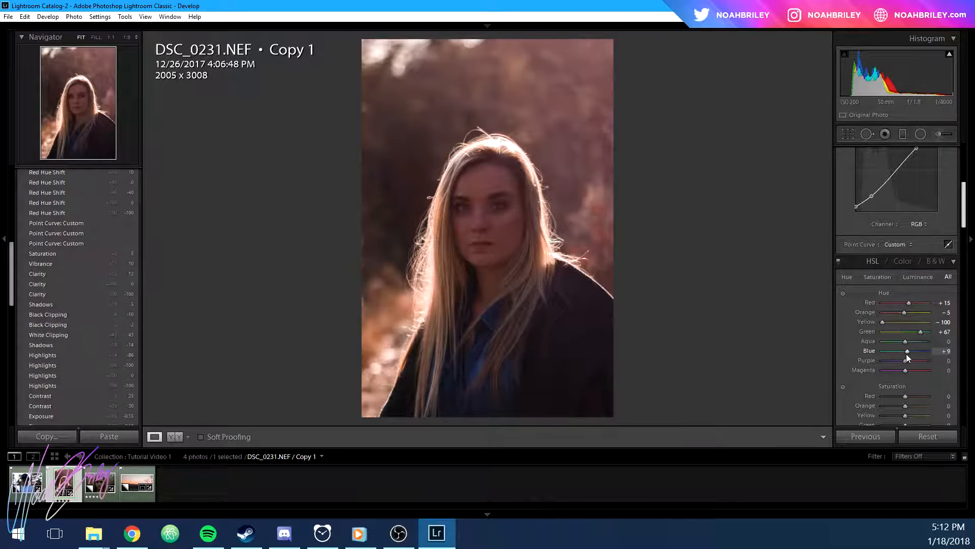
{"action": "double_click", "coordinate": [874, 349]}
{"action": "left_click_drag", "start_coordinate": [908, 359], "coordinate": [863, 368]}
{"action": "double_click", "coordinate": [869, 358]}
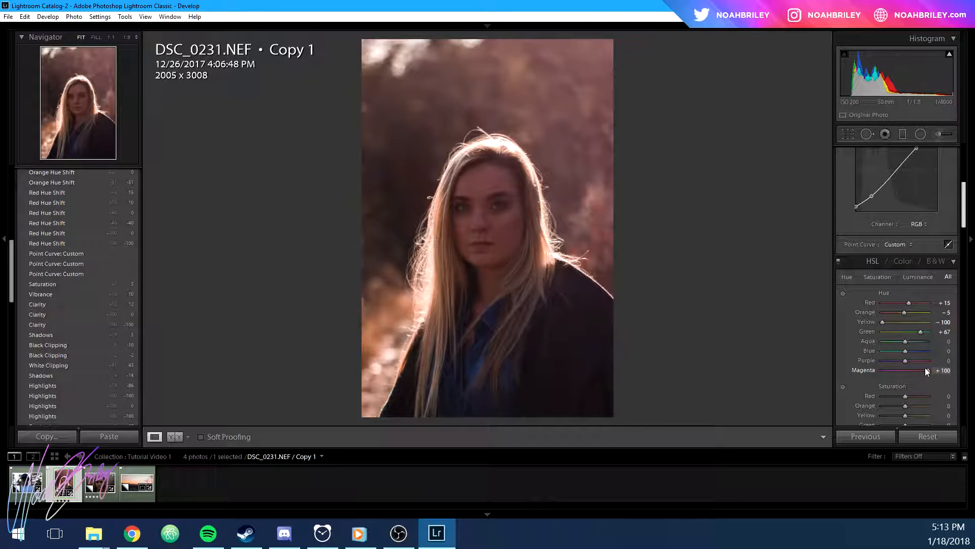
{"action": "double_click", "coordinate": [869, 369]}
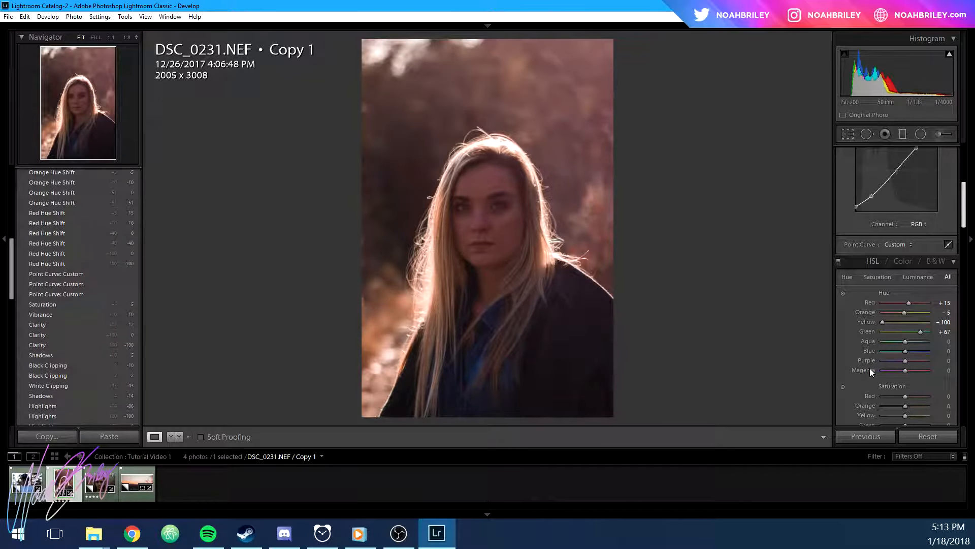
Raise the HSL saturation of red to +15
{"action": "scroll", "coordinate": [943, 408], "scroll_direction": "down", "scroll_amount": 3}
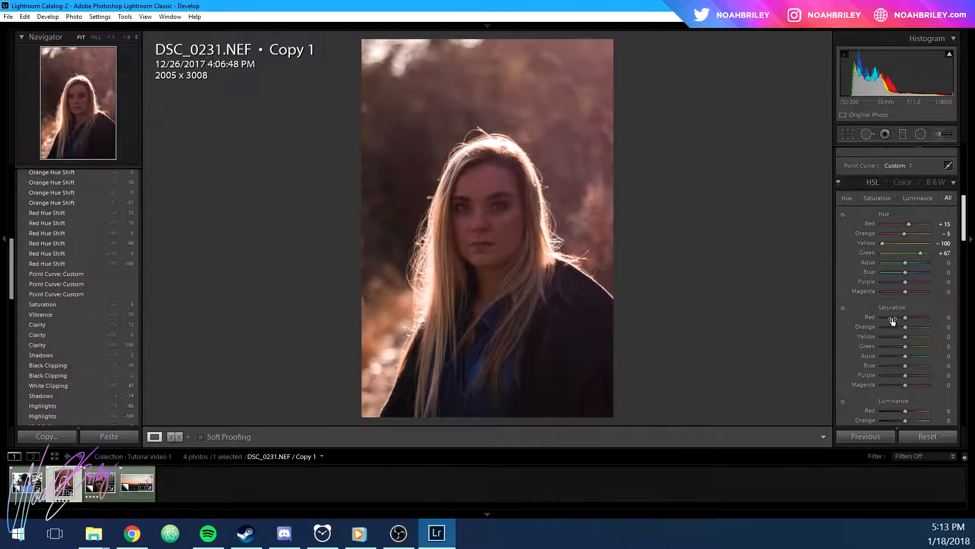
{"action": "left_click_drag", "start_coordinate": [903, 316], "coordinate": [905, 316]}
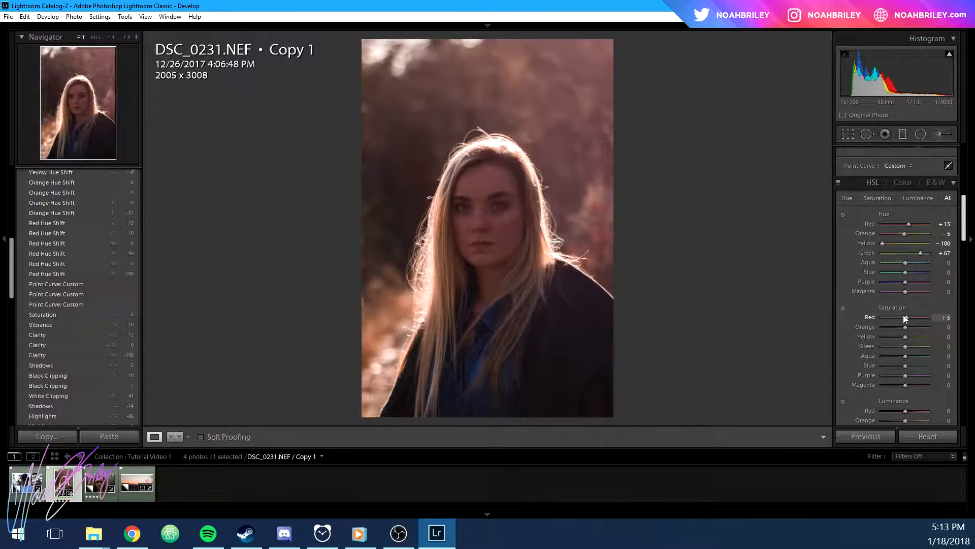
{"action": "key", "text": "Up"}
{"action": "key", "text": "Up"}
{"action": "key", "text": "Down"}
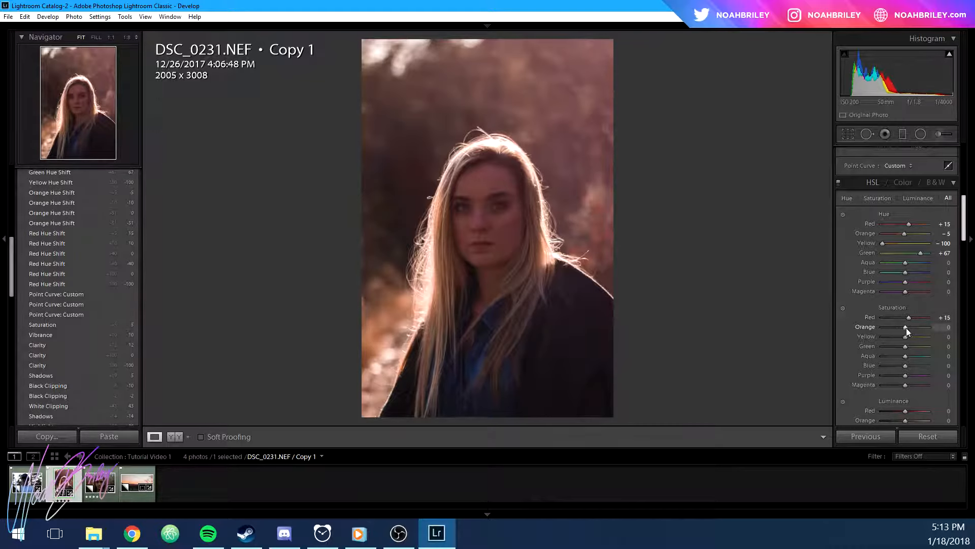
Set the HSL saturation of orange to +24, yellow to +47 and blue to -22
{"action": "key", "text": "Down"}
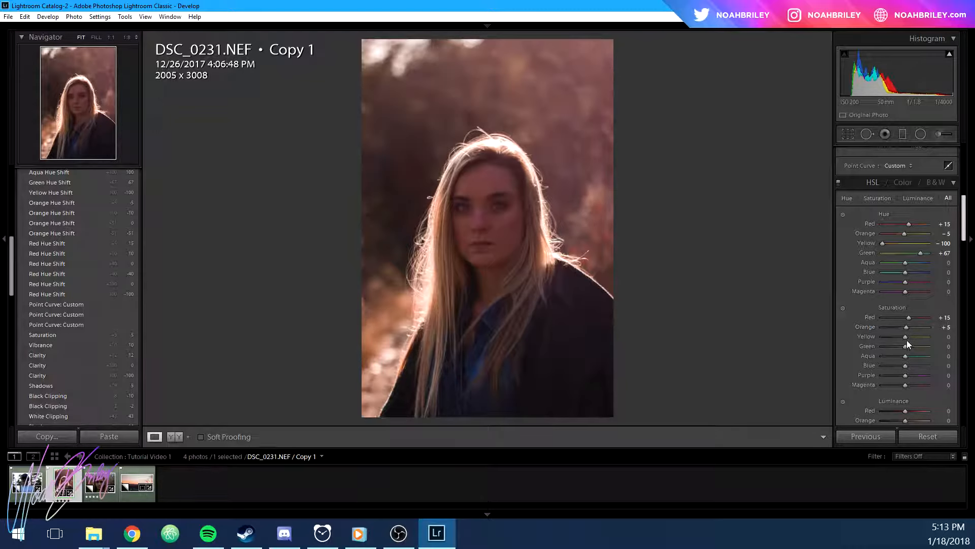
{"action": "mouse_move", "coordinate": [905, 338]}
{"action": "left_mouse_down"}
{"action": "mouse_move", "coordinate": [970, 341]}
{"action": "mouse_move", "coordinate": [887, 337]}
{"action": "mouse_move", "coordinate": [968, 342]}
{"action": "mouse_move", "coordinate": [919, 342]}
{"action": "mouse_move", "coordinate": [908, 325]}
{"action": "mouse_move", "coordinate": [918, 329]}
{"action": "left_mouse_up"}
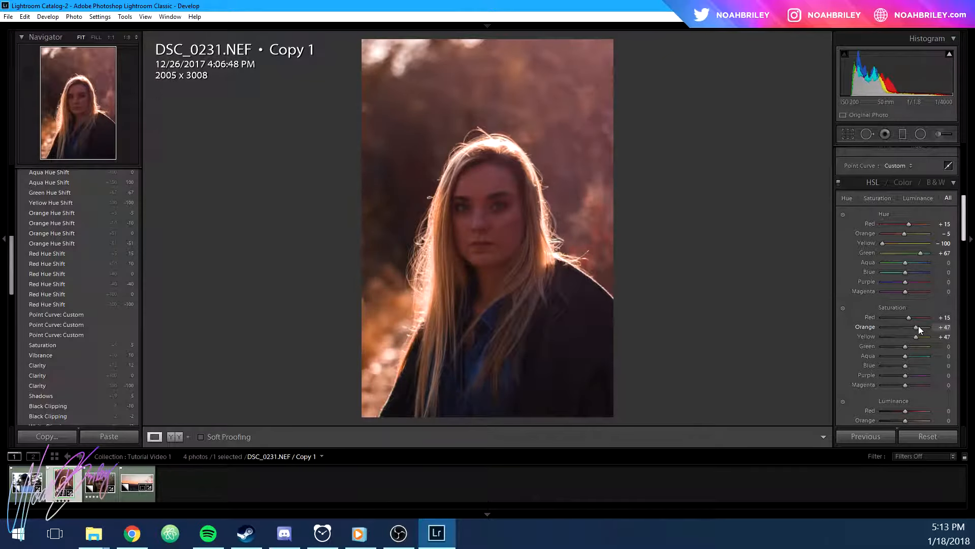
{"action": "mouse_move", "coordinate": [918, 325]}
{"action": "left_mouse_down"}
{"action": "mouse_move", "coordinate": [905, 325]}
{"action": "mouse_move", "coordinate": [913, 324]}
{"action": "left_mouse_up"}
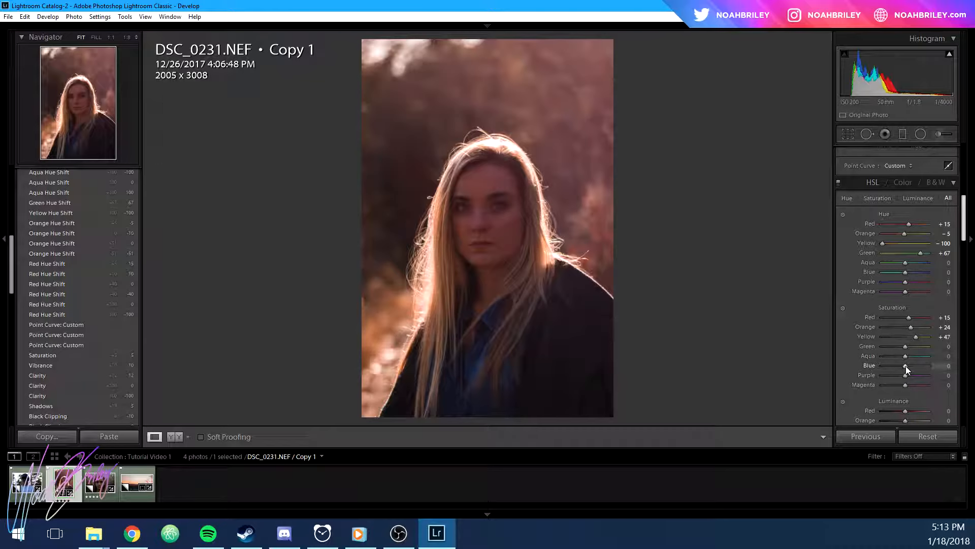
{"action": "left_click_drag", "start_coordinate": [906, 366], "coordinate": [900, 365]}
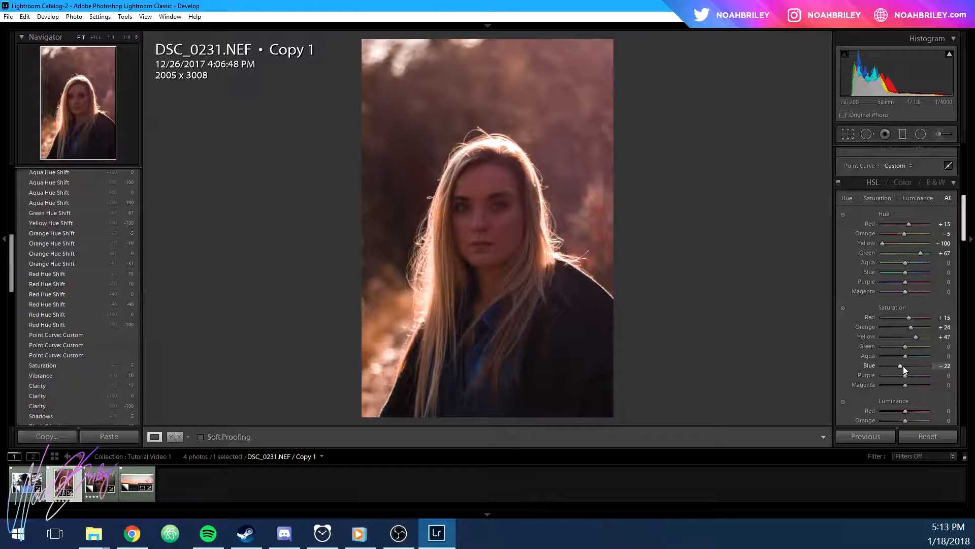
Set the HSL luminance to red +71, orange +13, yellow -62, blue +53, purple +58 and magenta +78
{"action": "scroll", "coordinate": [913, 380], "scroll_direction": "down", "scroll_amount": 3}
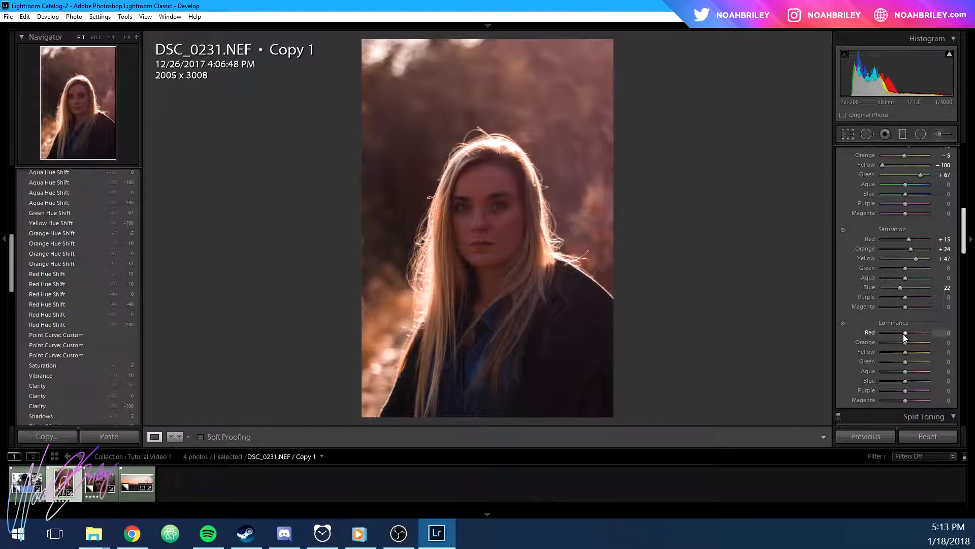
{"action": "mouse_move", "coordinate": [903, 333]}
{"action": "left_mouse_down"}
{"action": "mouse_move", "coordinate": [960, 336]}
{"action": "mouse_move", "coordinate": [879, 330]}
{"action": "mouse_move", "coordinate": [936, 334]}
{"action": "mouse_move", "coordinate": [918, 331]}
{"action": "left_mouse_up"}
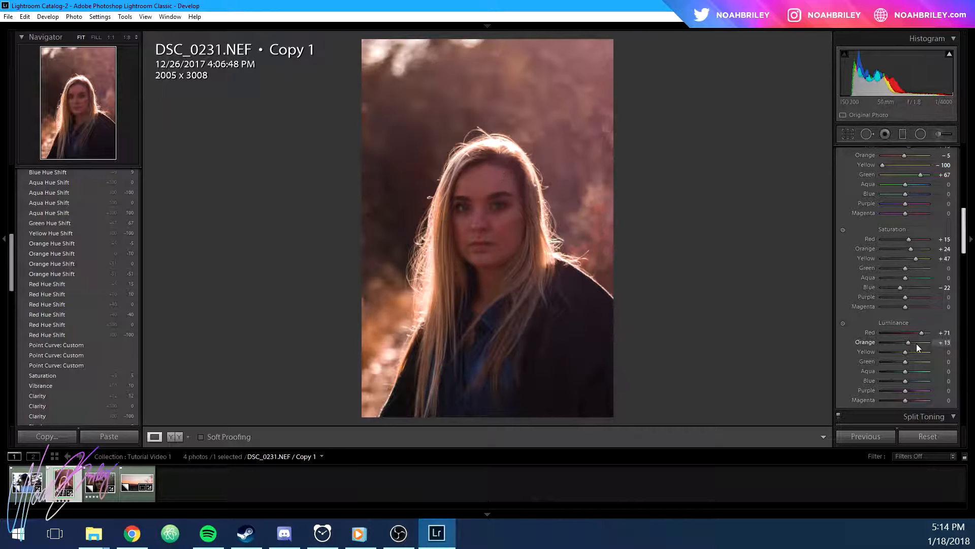
{"action": "mouse_move", "coordinate": [916, 343]}
{"action": "left_mouse_down"}
{"action": "mouse_move", "coordinate": [876, 342]}
{"action": "mouse_move", "coordinate": [929, 350]}
{"action": "left_mouse_up"}
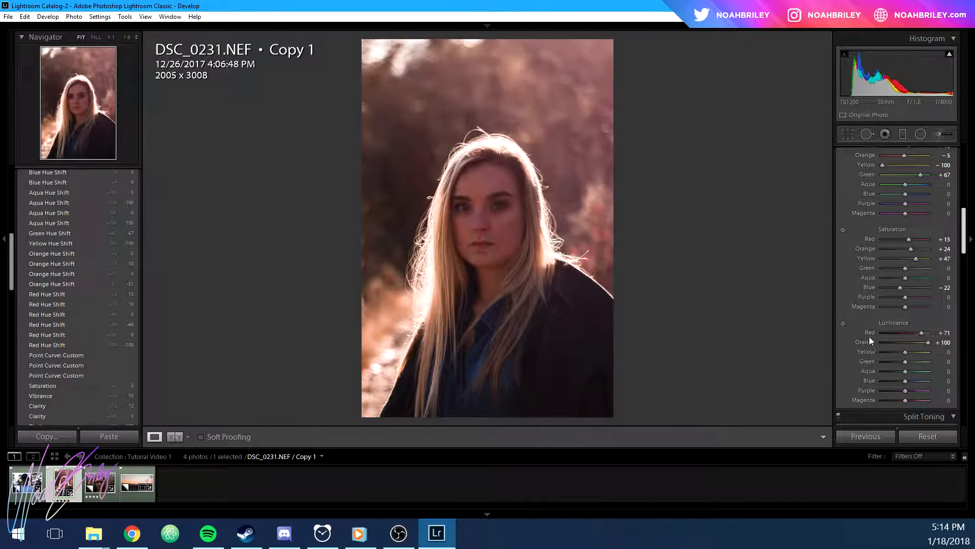
{"action": "double_click", "coordinate": [869, 340]}
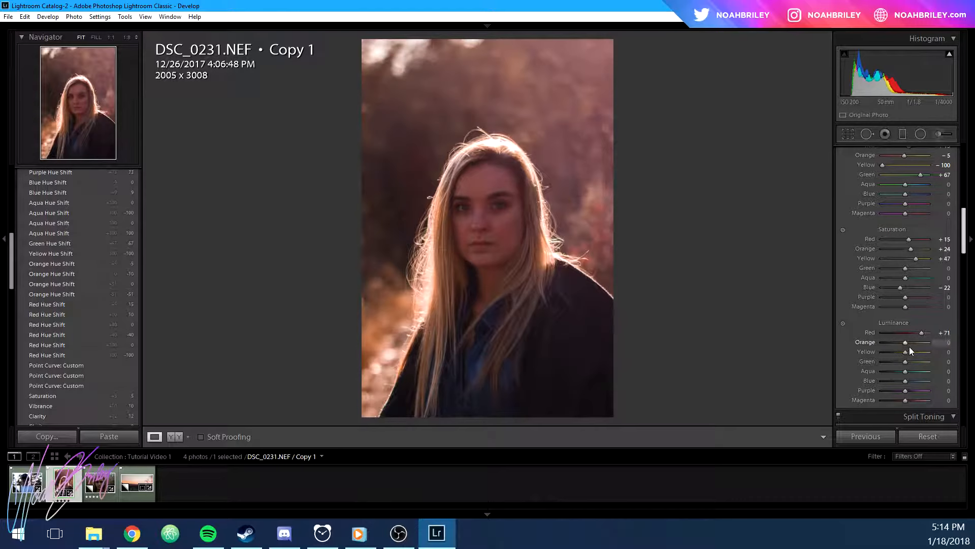
{"action": "mouse_move", "coordinate": [905, 343]}
{"action": "left_mouse_down"}
{"action": "mouse_move", "coordinate": [942, 355]}
{"action": "mouse_move", "coordinate": [899, 356]}
{"action": "mouse_move", "coordinate": [958, 356]}
{"action": "mouse_move", "coordinate": [865, 356]}
{"action": "mouse_move", "coordinate": [925, 349]}
{"action": "mouse_move", "coordinate": [877, 348]}
{"action": "mouse_move", "coordinate": [889, 352]}
{"action": "left_mouse_up"}
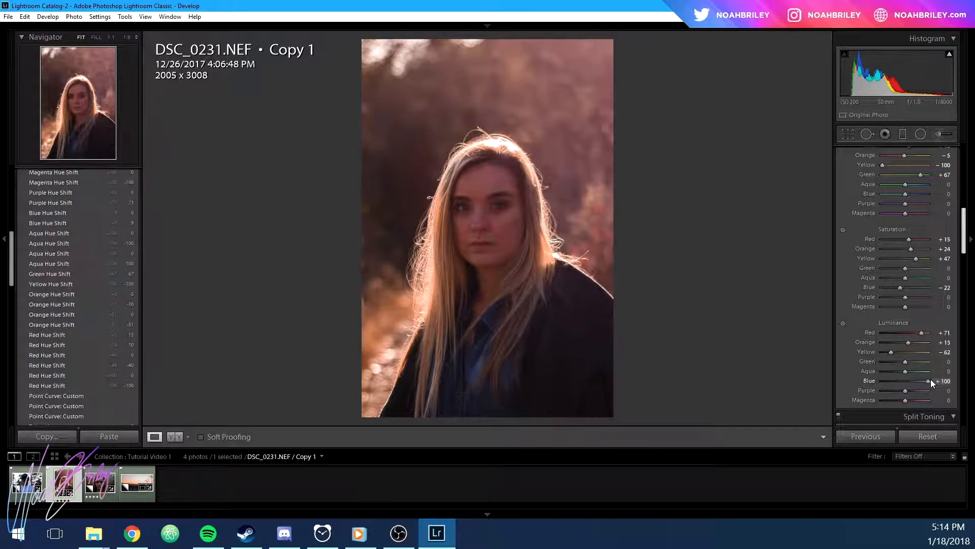
{"action": "mouse_move", "coordinate": [929, 380]}
{"action": "left_mouse_down"}
{"action": "mouse_move", "coordinate": [915, 380]}
{"action": "mouse_move", "coordinate": [931, 388]}
{"action": "mouse_move", "coordinate": [919, 388]}
{"action": "left_mouse_up"}
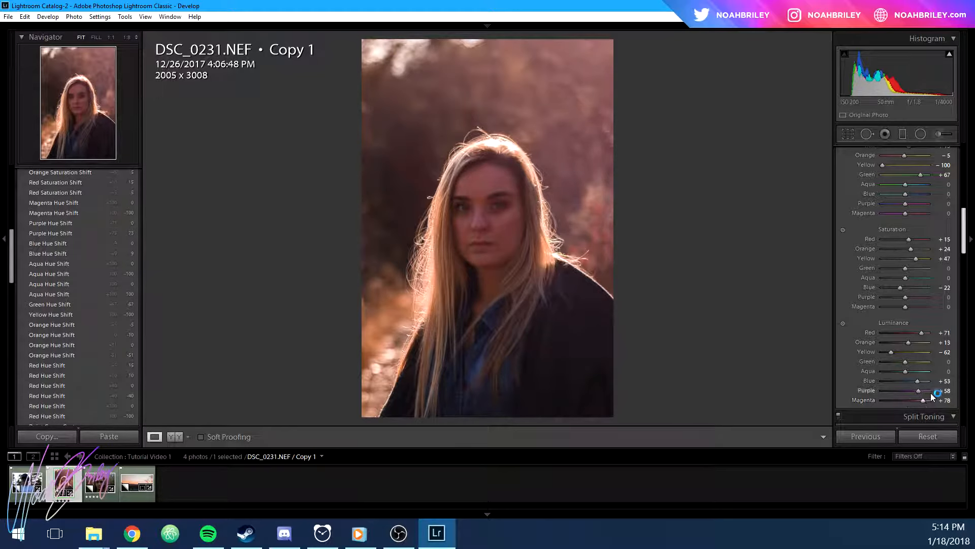
Try a strong red split-toning tint in the highlights, and set the highlights hue to 306
{"action": "scroll", "coordinate": [944, 406], "scroll_direction": "down", "scroll_amount": 3}
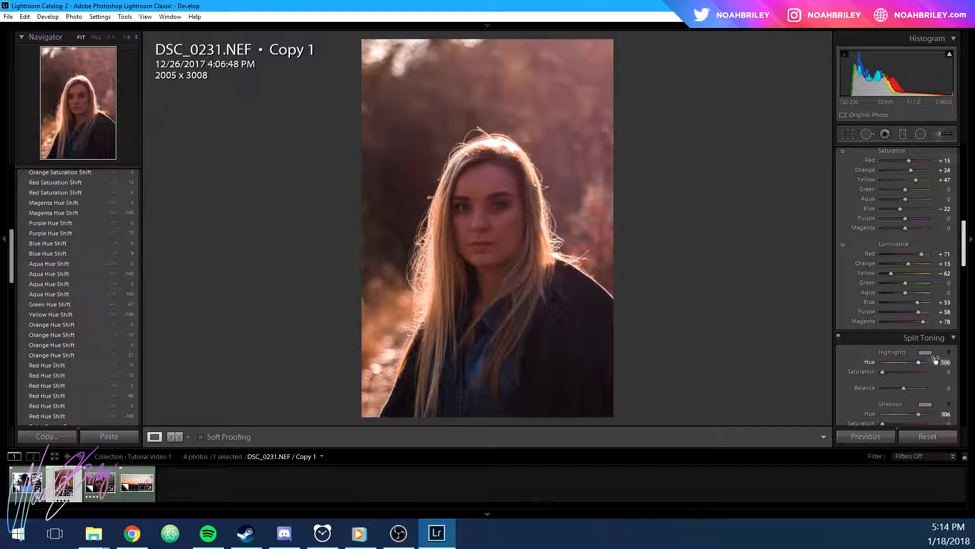
{"action": "left_click", "coordinate": [925, 352]}
{"action": "left_click_drag", "start_coordinate": [920, 352], "coordinate": [900, 354]}
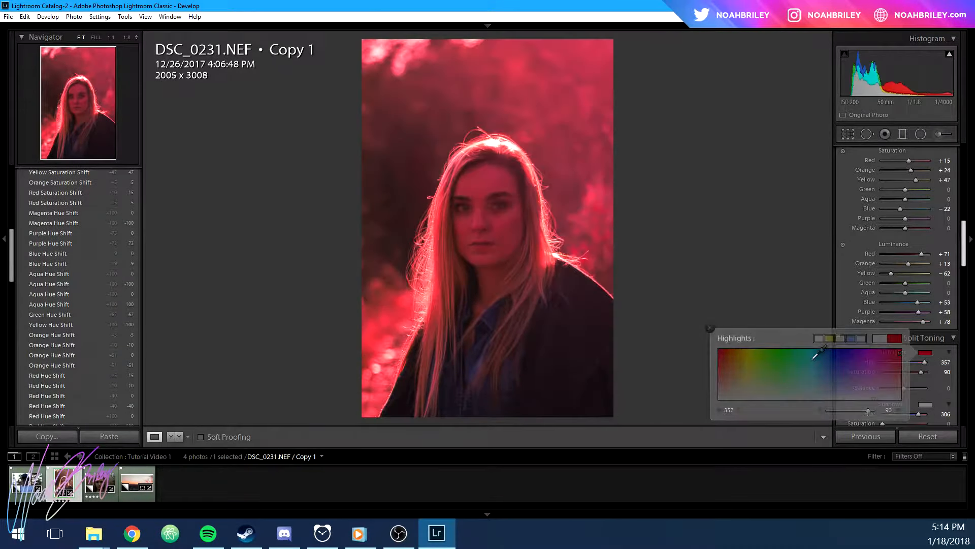
{"action": "left_click", "coordinate": [945, 362]}
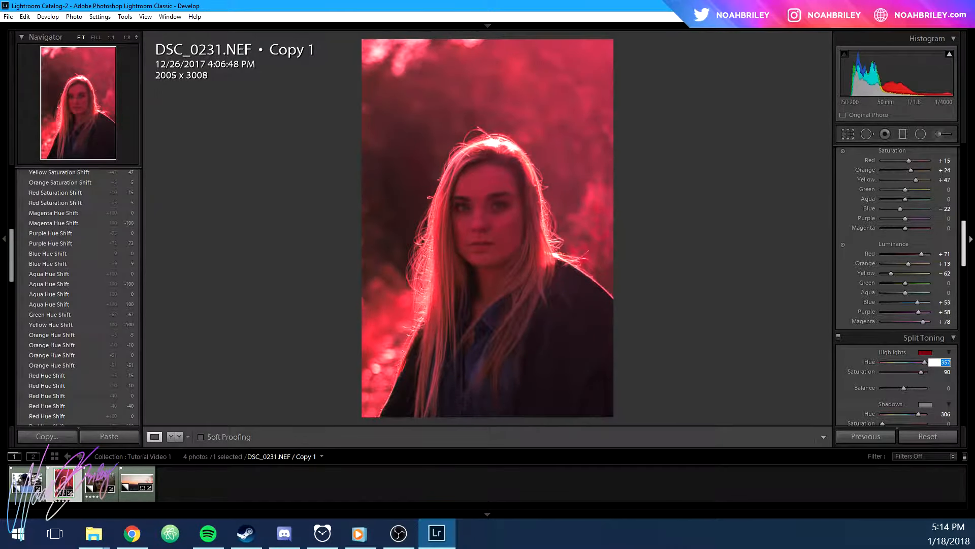
{"action": "type", "text": "306"}
{"action": "key", "text": "Return"}
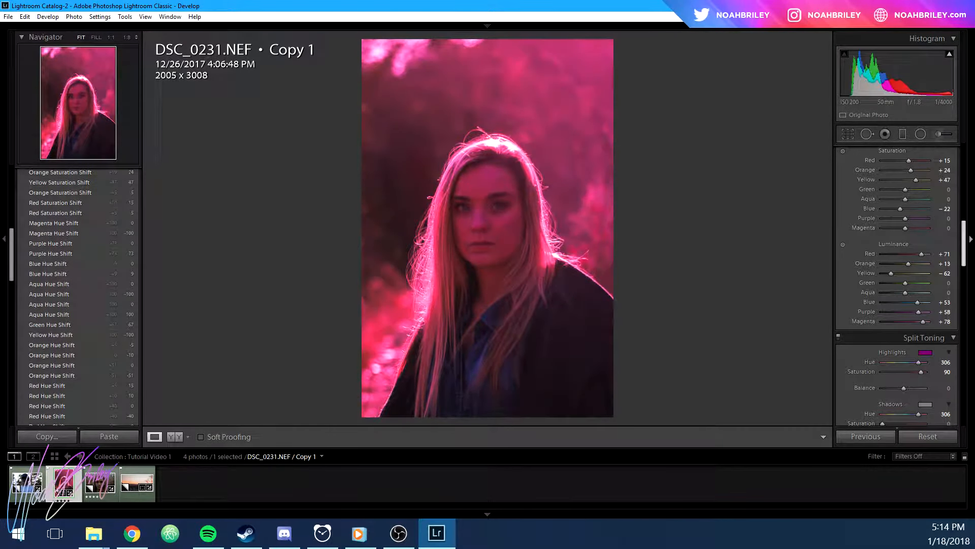
Reset the split-toning highlights saturation and set it to 5
{"action": "double_click", "coordinate": [866, 370]}
{"action": "left_click", "coordinate": [948, 372]}
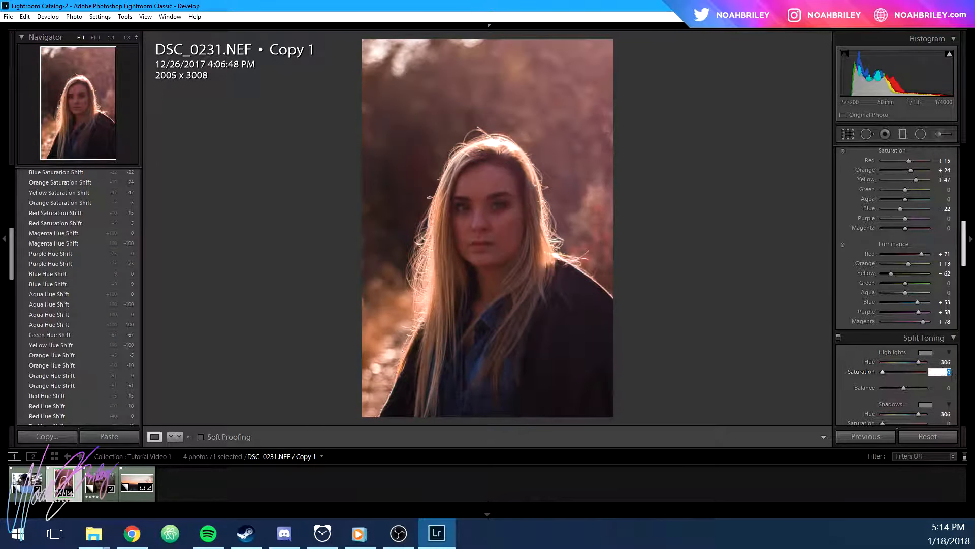
{"action": "type", "text": "5"}
{"action": "key", "text": "Return"}
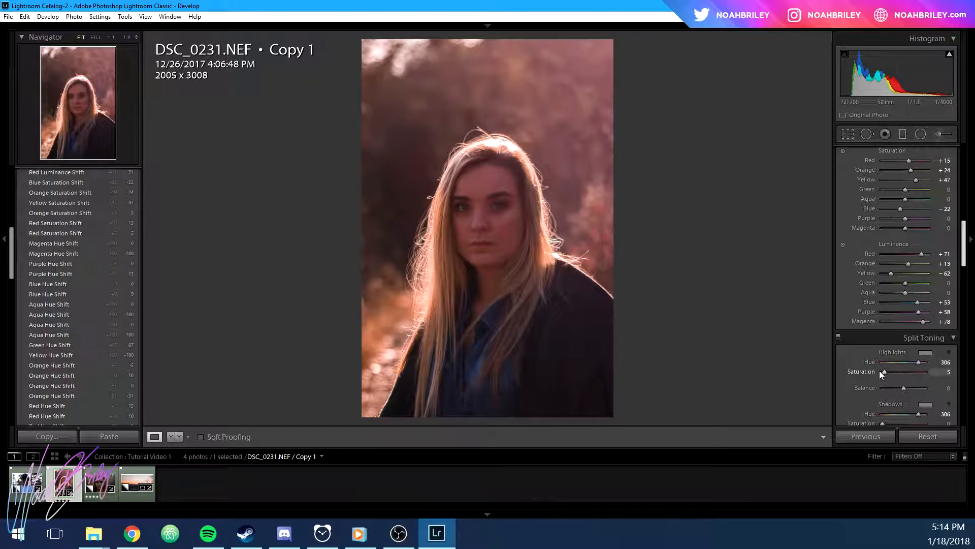
Try a split-toning highlights saturation of 44, and return it to 5
{"action": "left_click_drag", "start_coordinate": [888, 372], "coordinate": [903, 371]}
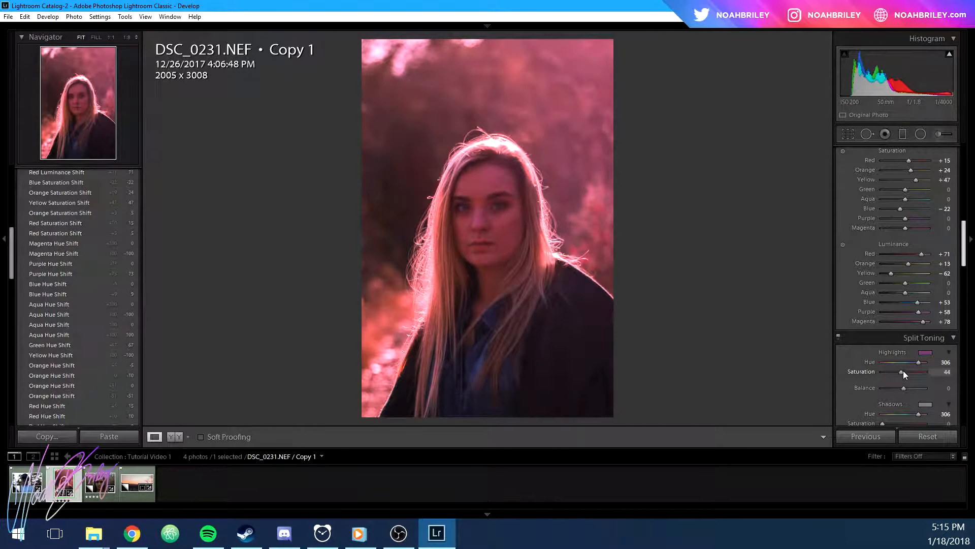
{"action": "left_click", "coordinate": [946, 372]}
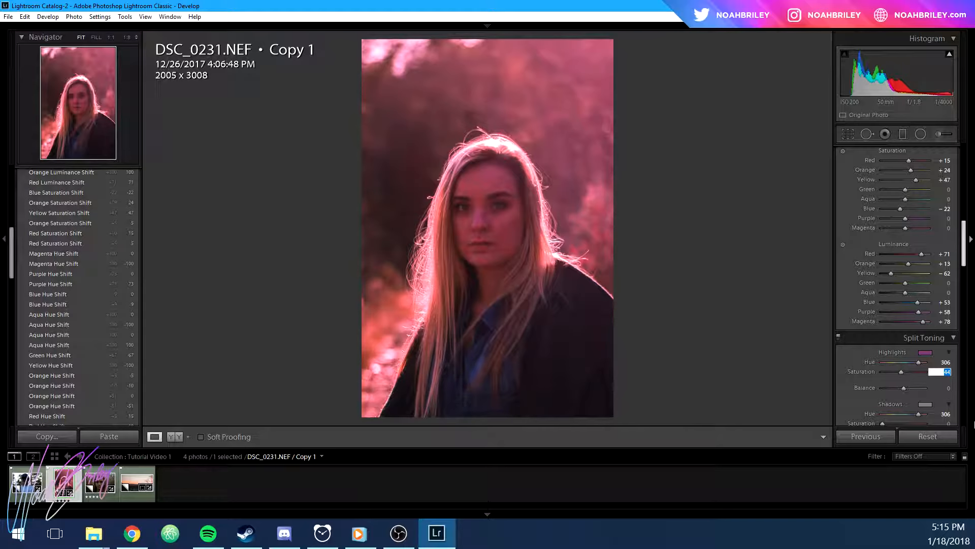
{"action": "type", "text": "5"}
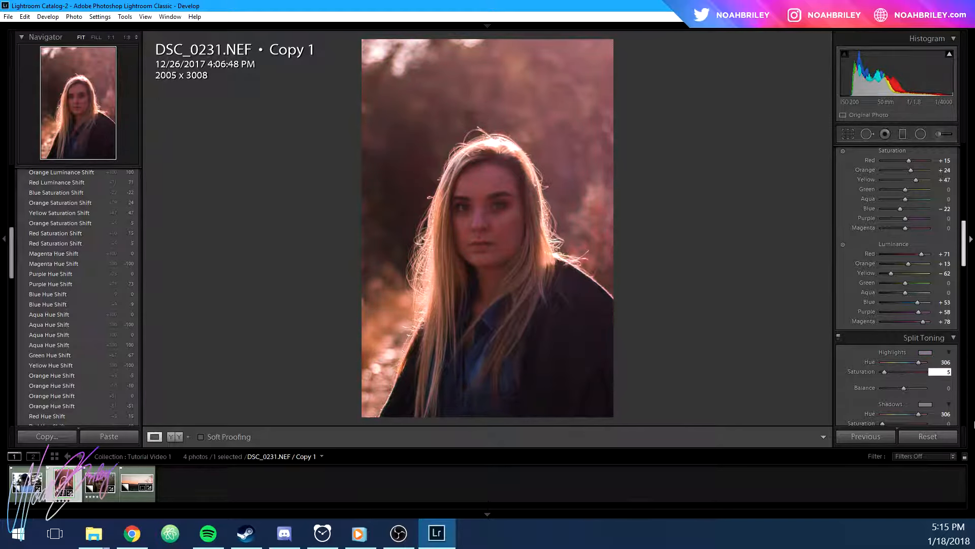
{"action": "key", "text": "Return"}
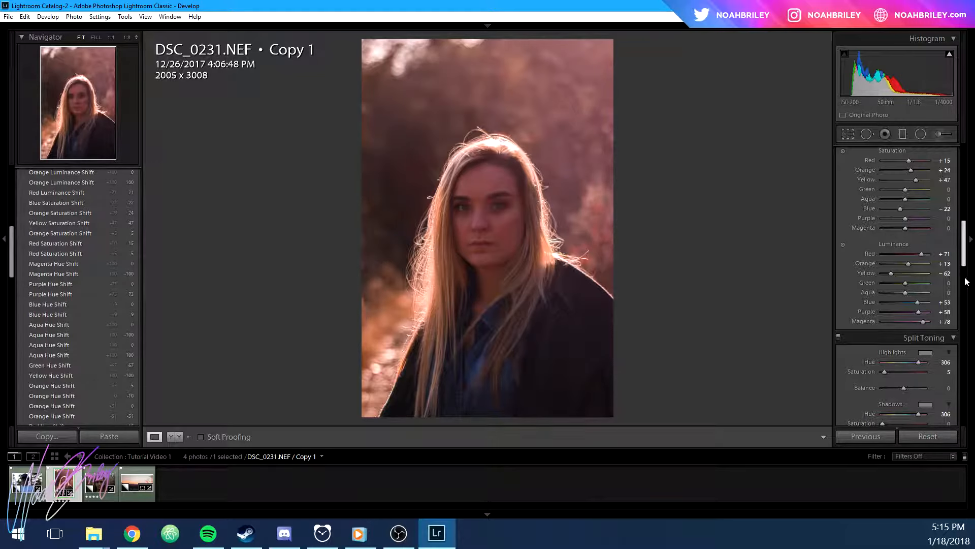
Set the split-toning shadows saturation to 2
{"action": "left_click_drag", "start_coordinate": [964, 262], "coordinate": [964, 271]}
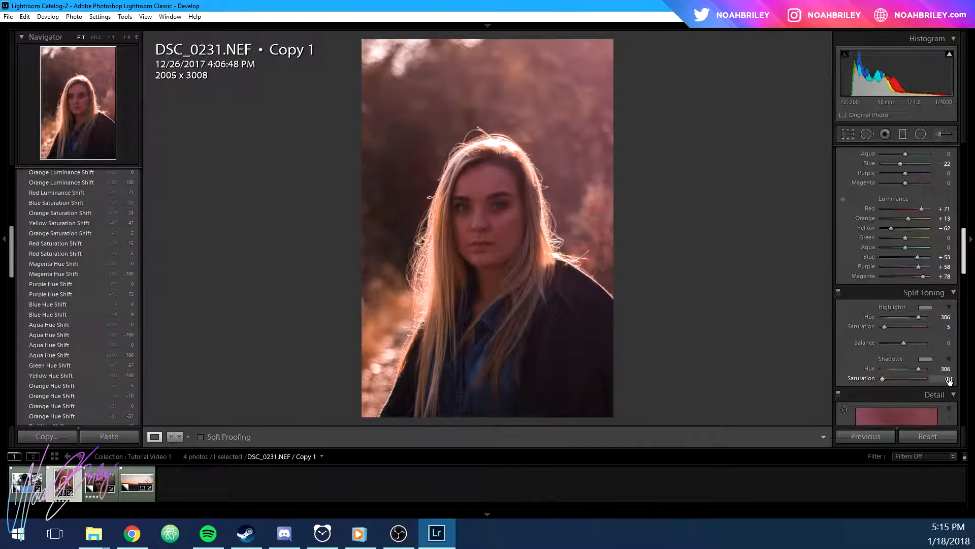
{"action": "left_click_drag", "start_coordinate": [949, 380], "coordinate": [950, 380]}
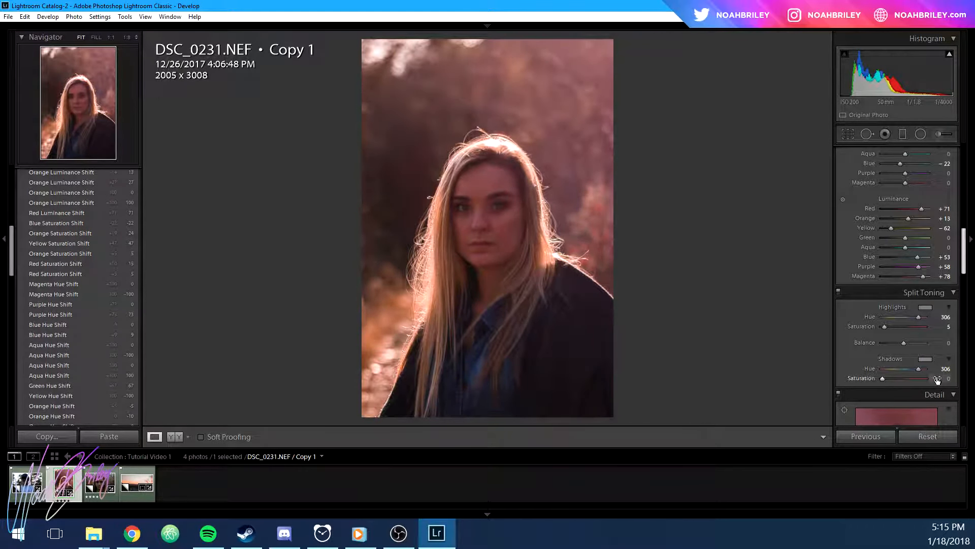
{"action": "left_click", "coordinate": [948, 378]}
{"action": "type", "text": "5"}
{"action": "key", "text": "Down"}
Set the noise reduction luminance to 15, checking the skin and hair detail on the face at 1:1
{"action": "scroll", "coordinate": [946, 407], "scroll_direction": "down", "scroll_amount": 5}
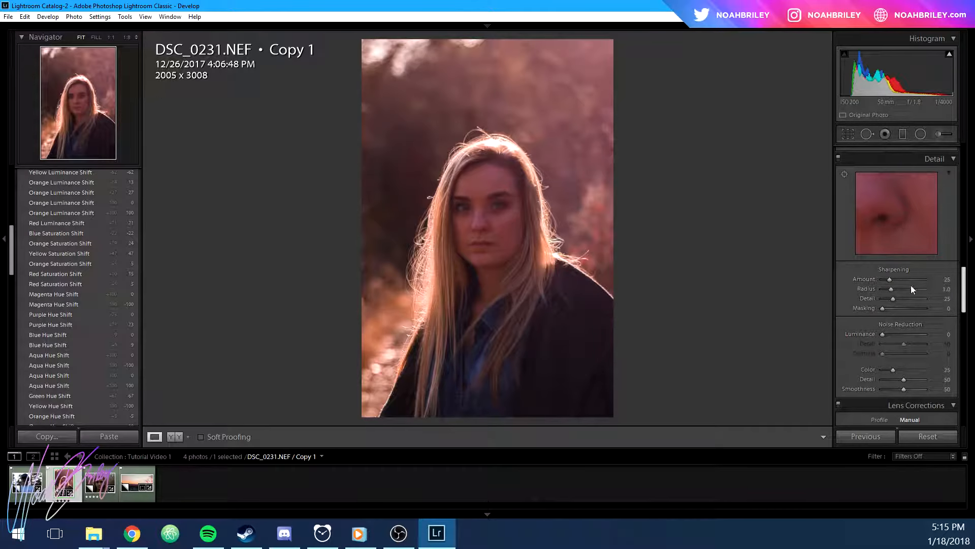
{"action": "left_click", "coordinate": [475, 222]}
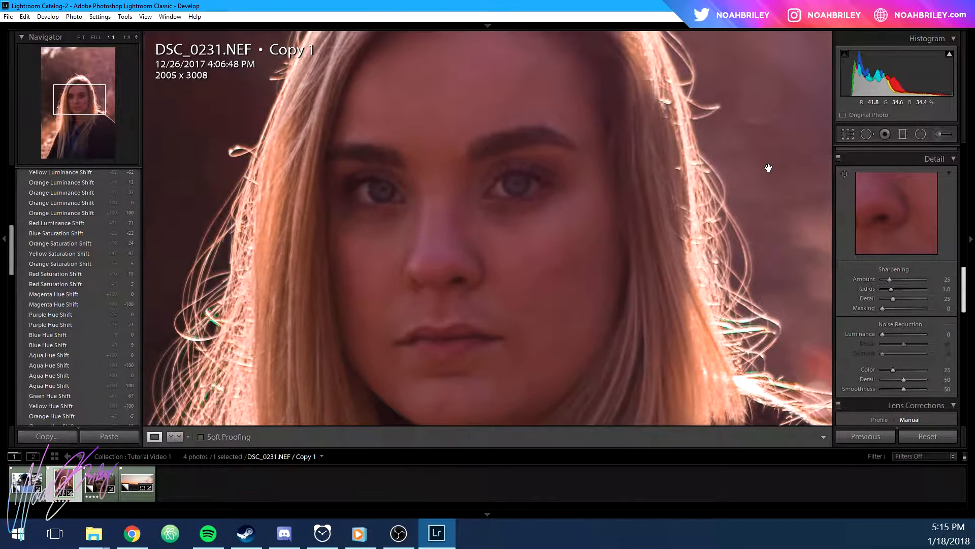
{"action": "left_click_drag", "start_coordinate": [675, 218], "coordinate": [593, 351]}
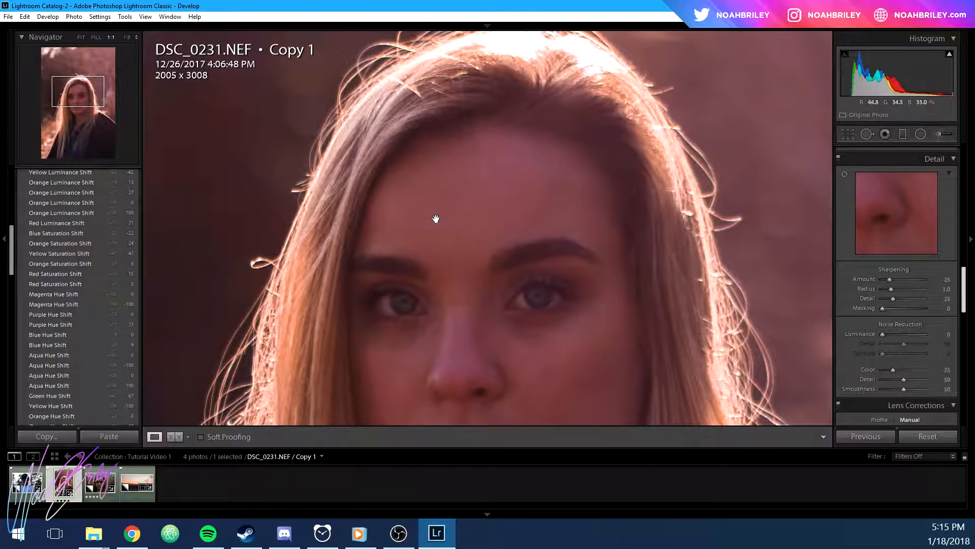
{"action": "left_click_drag", "start_coordinate": [497, 413], "coordinate": [561, 272]}
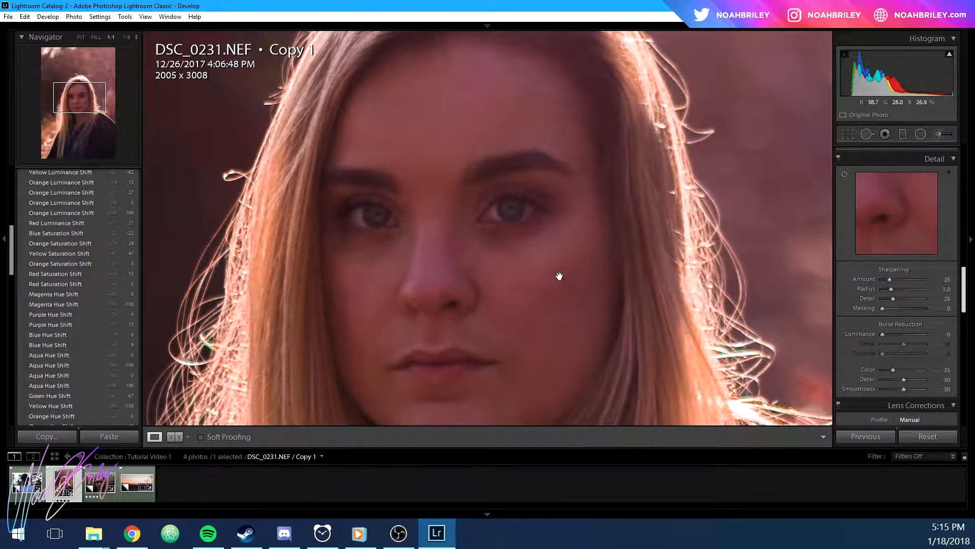
{"action": "left_click", "coordinate": [560, 274]}
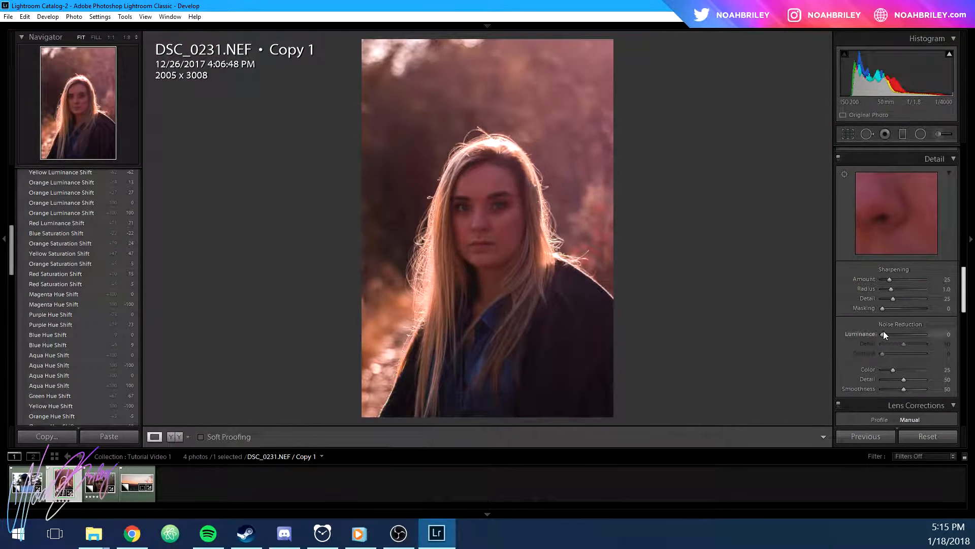
{"action": "left_click_drag", "start_coordinate": [882, 334], "coordinate": [888, 333]}
{"action": "left_click", "coordinate": [492, 219]}
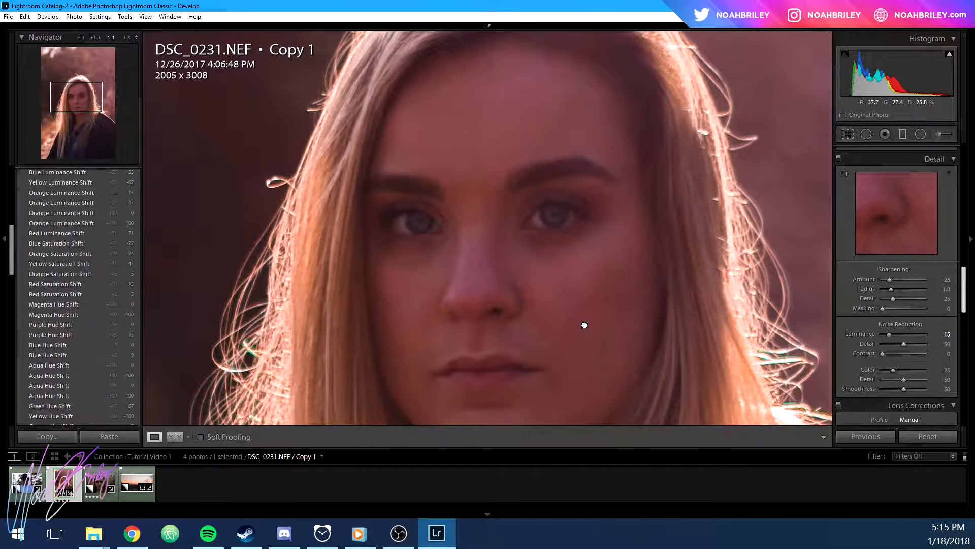
{"action": "left_click_drag", "start_coordinate": [590, 311], "coordinate": [599, 300]}
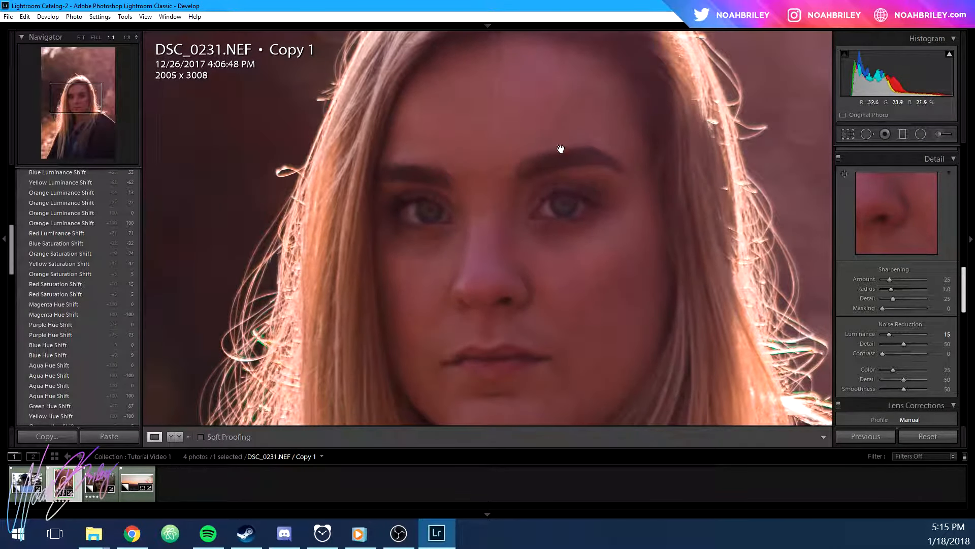
{"action": "left_click", "coordinate": [523, 210]}
Set the HSL saturation of orange to +19 and yellow to +37 and the orange luminance to +8, comparing the photo before and after
{"action": "left_click", "coordinate": [178, 436]}
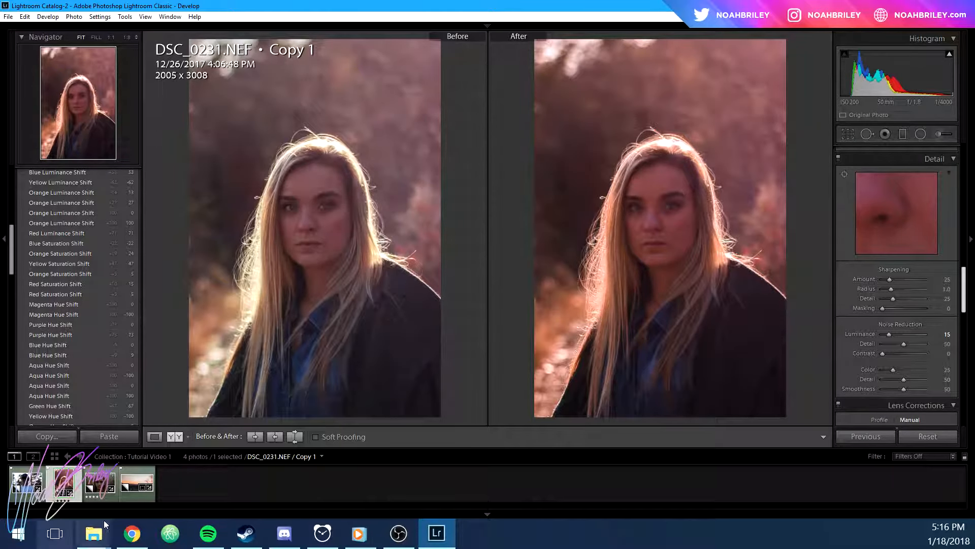
{"action": "left_click", "coordinate": [155, 437]}
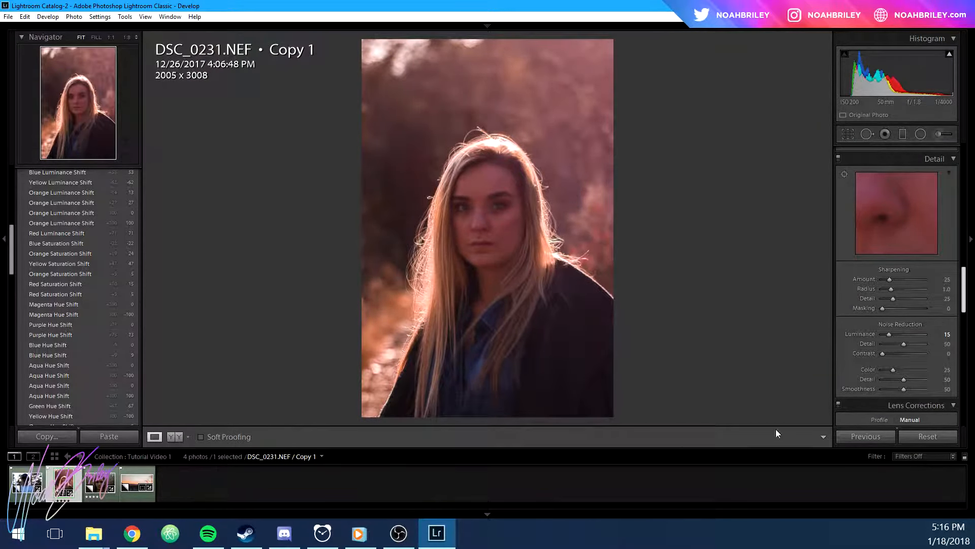
{"action": "scroll", "coordinate": [937, 301], "scroll_direction": "up", "scroll_amount": 8}
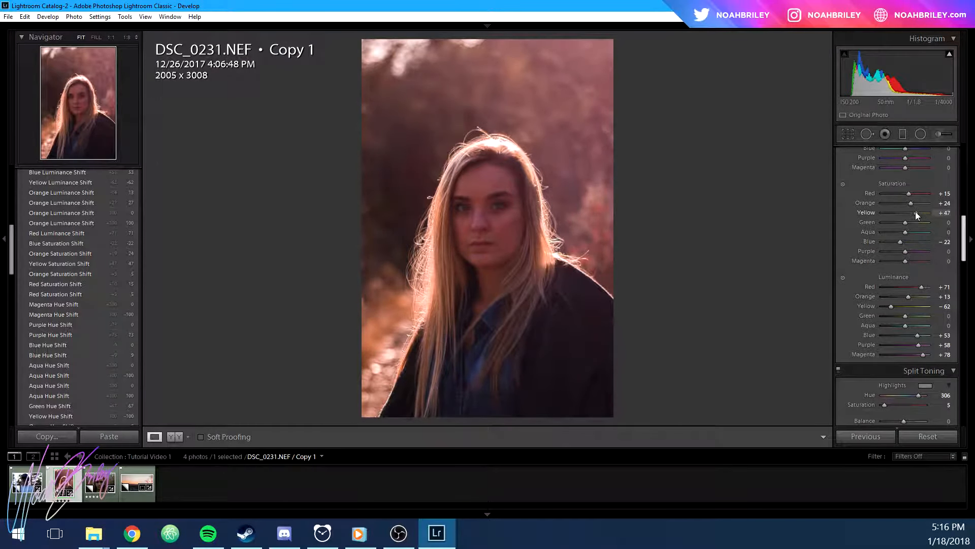
{"action": "left_click_drag", "start_coordinate": [916, 212], "coordinate": [910, 203]}
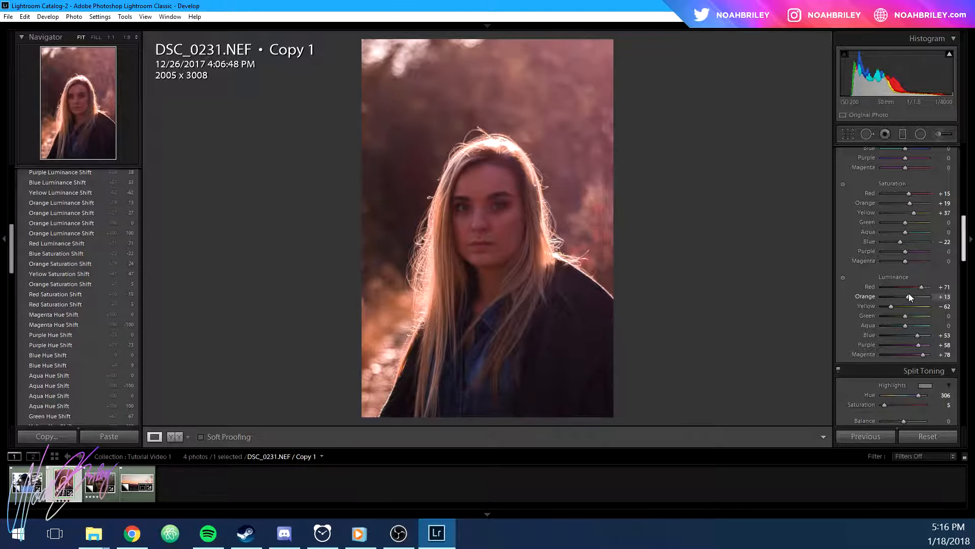
{"action": "left_click_drag", "start_coordinate": [909, 296], "coordinate": [907, 296]}
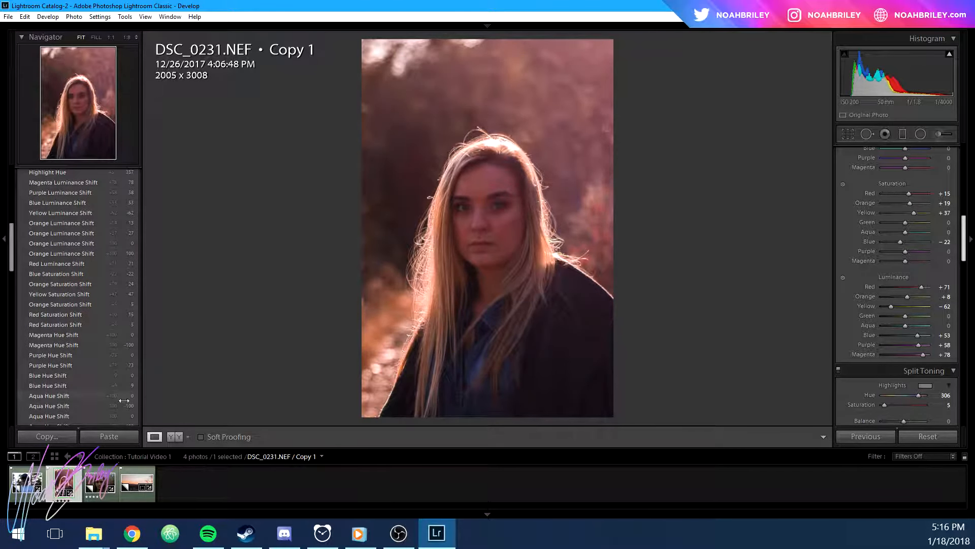
{"action": "left_click", "coordinate": [174, 436]}
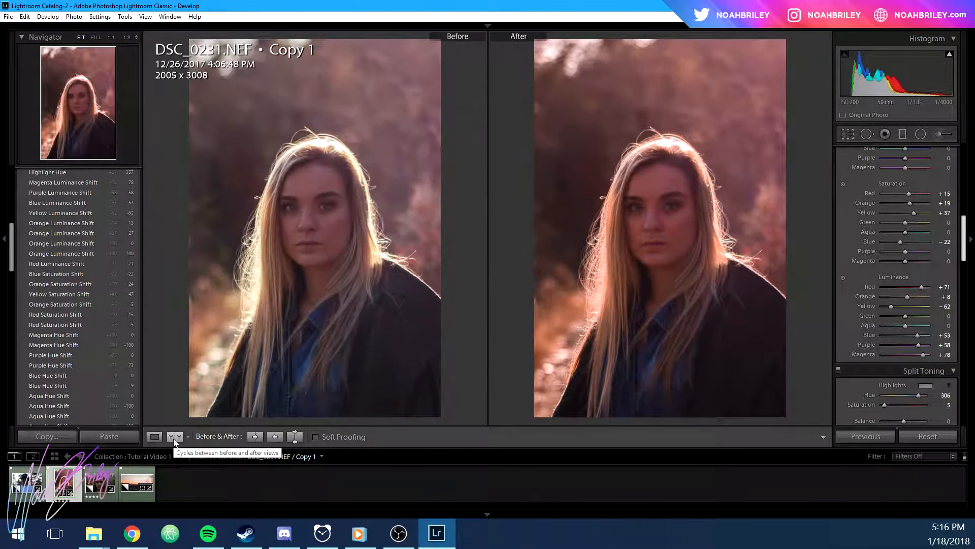
{"action": "left_click", "coordinate": [155, 436]}
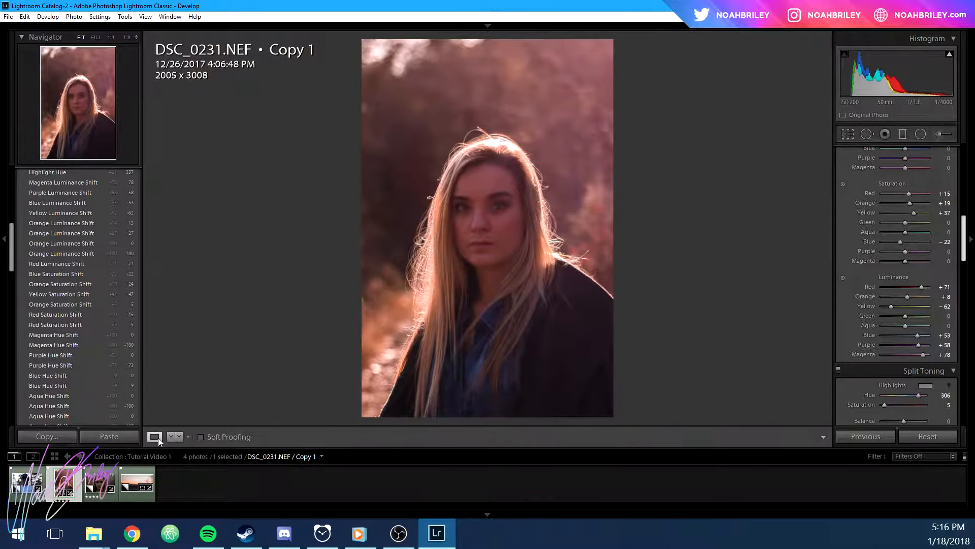
Enable chromatic aberration removal and lens profile corrections for the photo
{"action": "scroll", "coordinate": [938, 386], "scroll_direction": "down", "scroll_amount": 5}
{"action": "scroll", "coordinate": [940, 387], "scroll_direction": "down", "scroll_amount": 4}
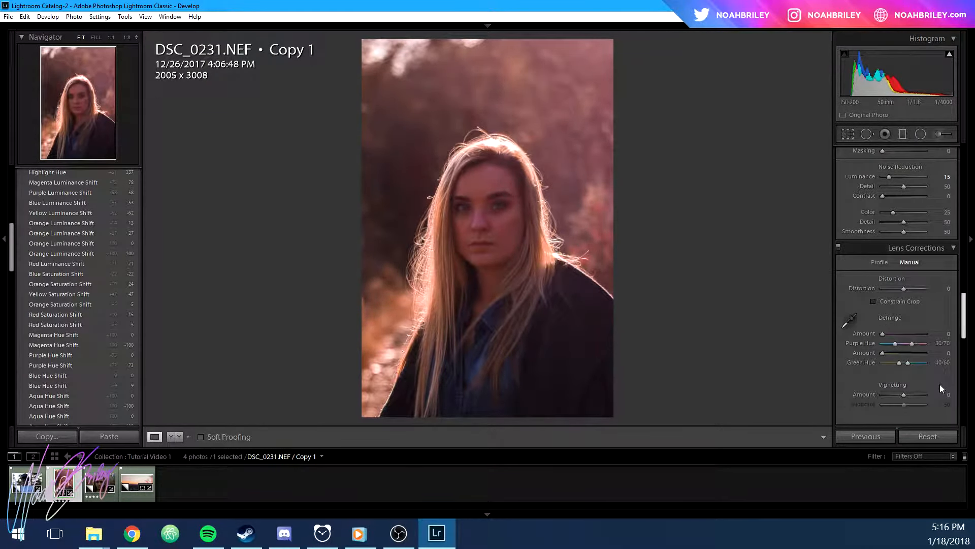
{"action": "scroll", "coordinate": [939, 385], "scroll_direction": "up", "scroll_amount": 3}
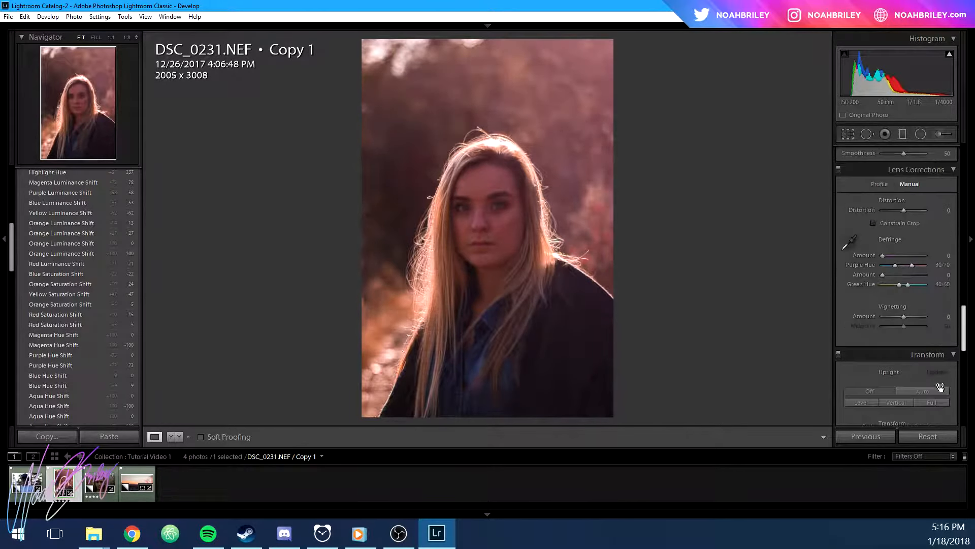
{"action": "left_click", "coordinate": [882, 261]}
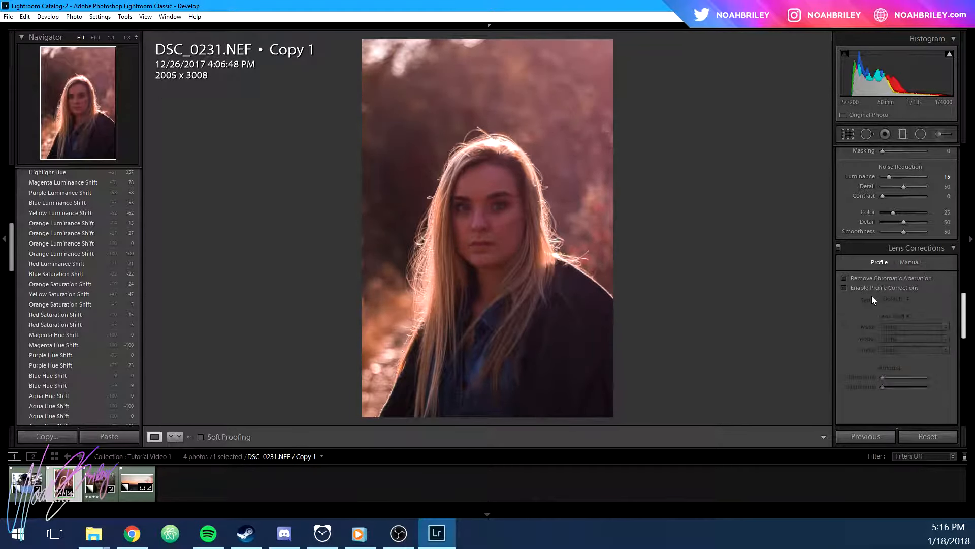
{"action": "left_click", "coordinate": [844, 279]}
{"action": "left_click", "coordinate": [844, 287]}
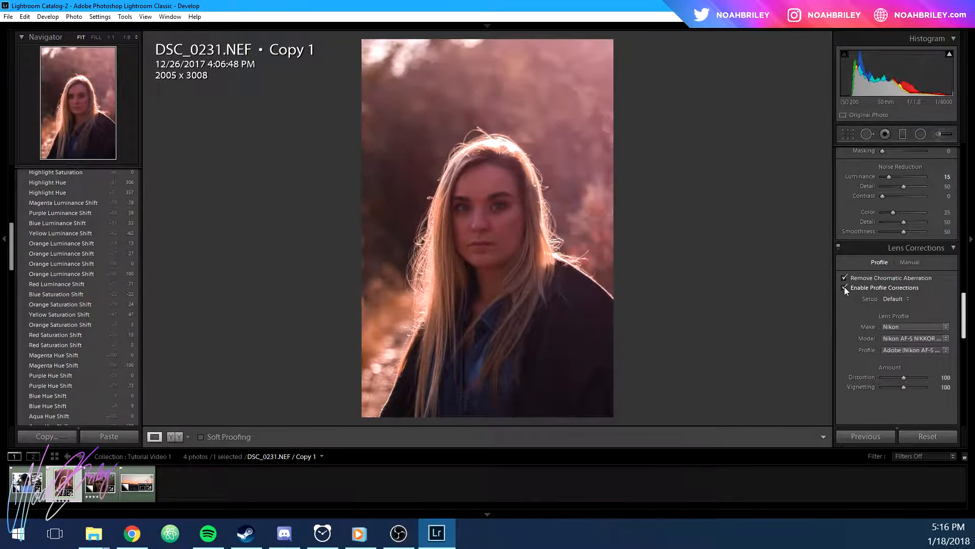
Turn the lens profile corrections off and on repeatedly to compare their effect, leaving them enabled
{"action": "left_click", "coordinate": [845, 287]}
{"action": "left_click", "coordinate": [845, 288]}
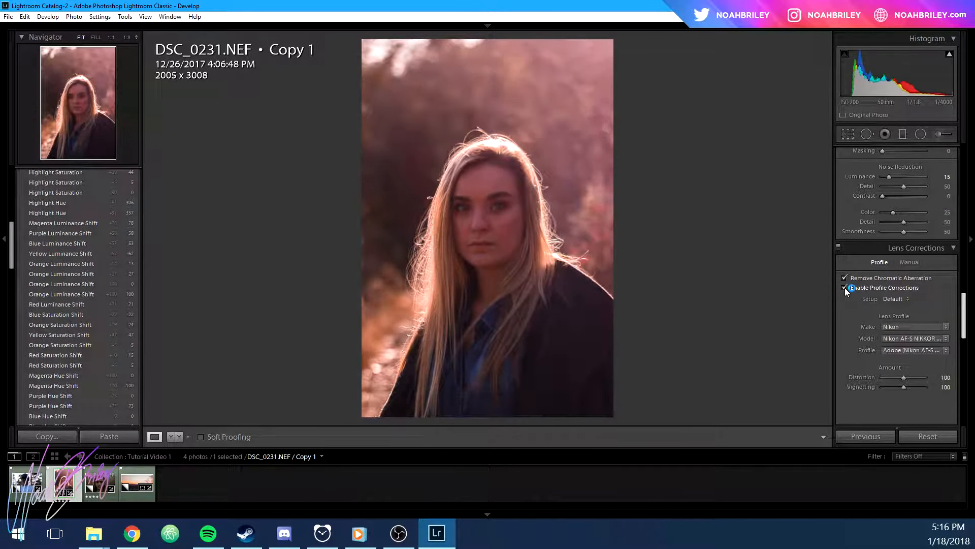
{"action": "left_click", "coordinate": [845, 288]}
{"action": "left_click", "coordinate": [846, 288]}
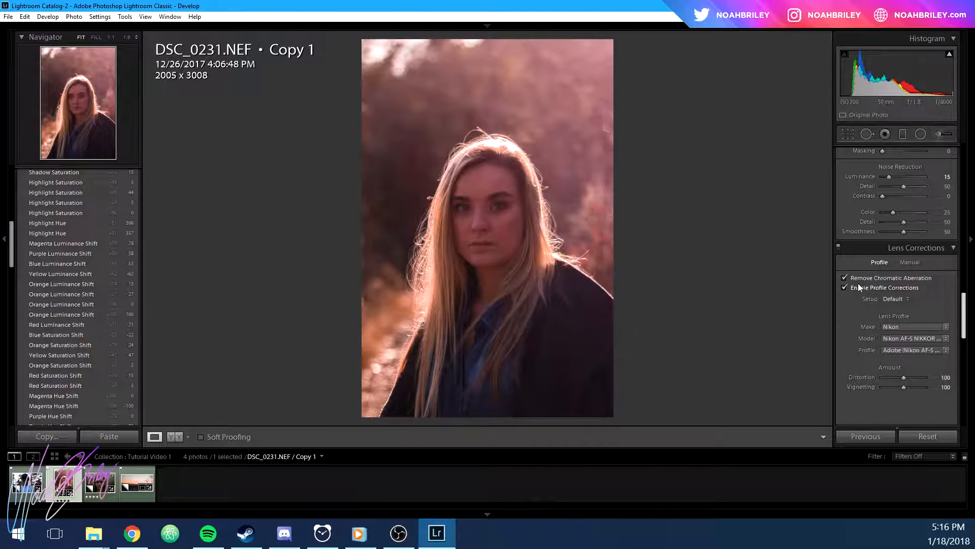
{"action": "left_click", "coordinate": [847, 285]}
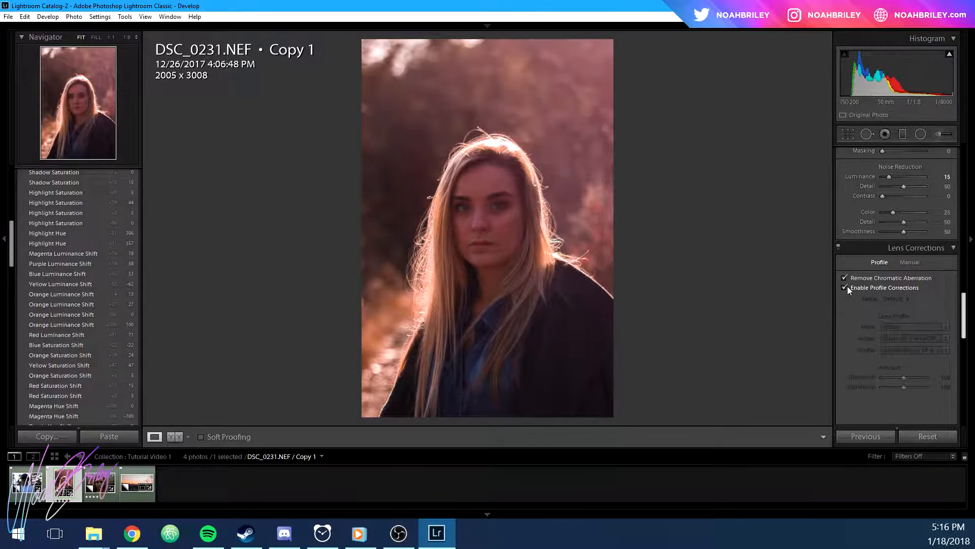
{"action": "left_click", "coordinate": [848, 285]}
{"action": "left_click", "coordinate": [847, 285]}
{"action": "left_click", "coordinate": [848, 286]}
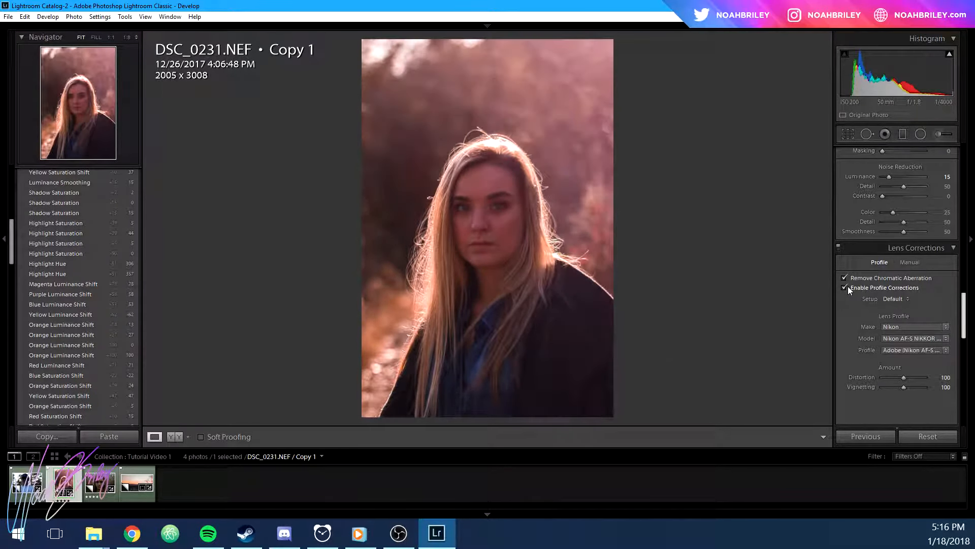
Try exposure values of 0 and -0.10 on the portrait
{"action": "scroll", "coordinate": [888, 288], "scroll_direction": "up", "scroll_amount": 6}
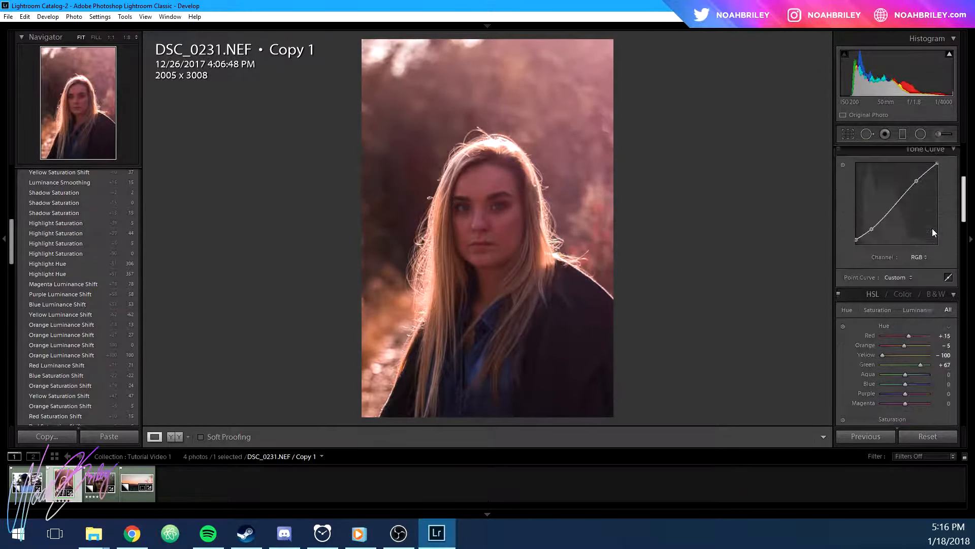
{"action": "scroll", "coordinate": [931, 228], "scroll_direction": "up", "scroll_amount": 5}
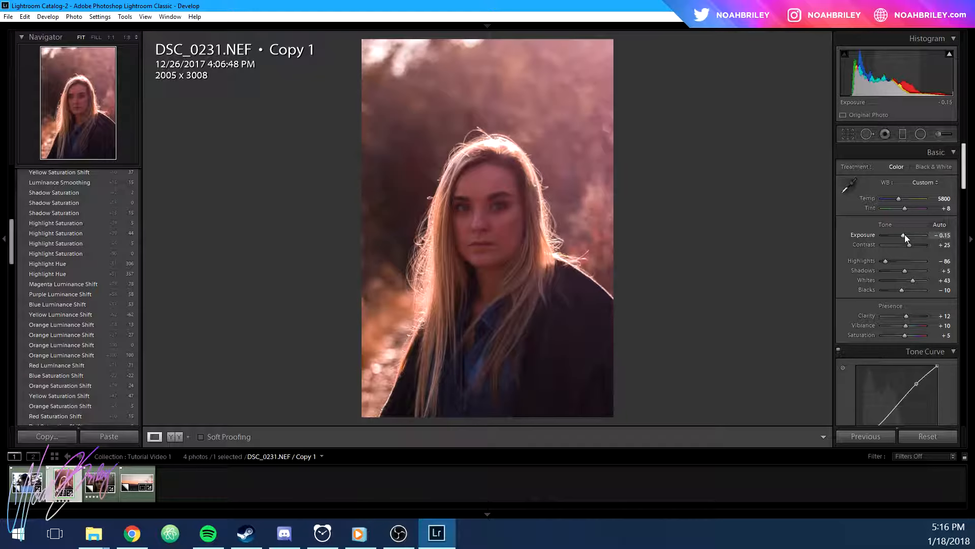
{"action": "left_click", "coordinate": [942, 235]}
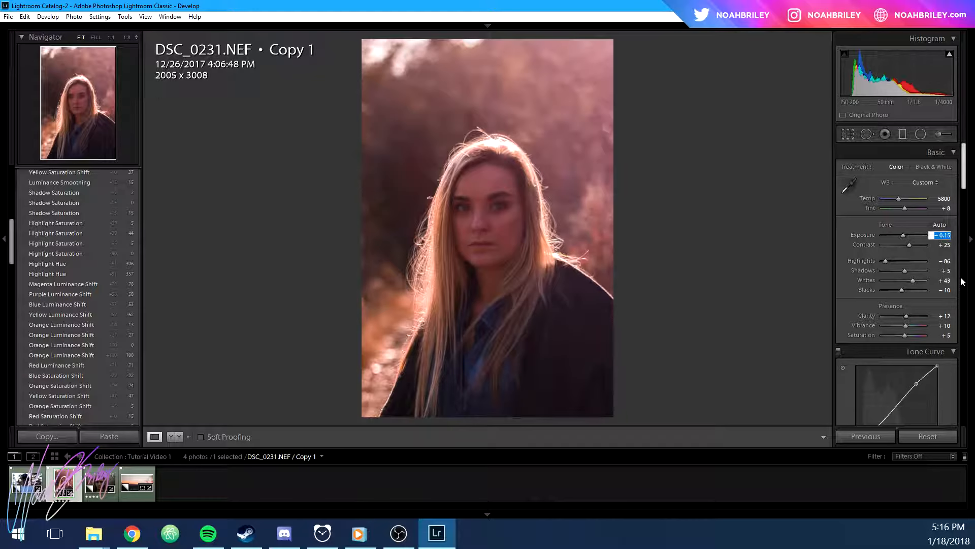
{"action": "type", "text": "0"}
{"action": "key", "text": "Return"}
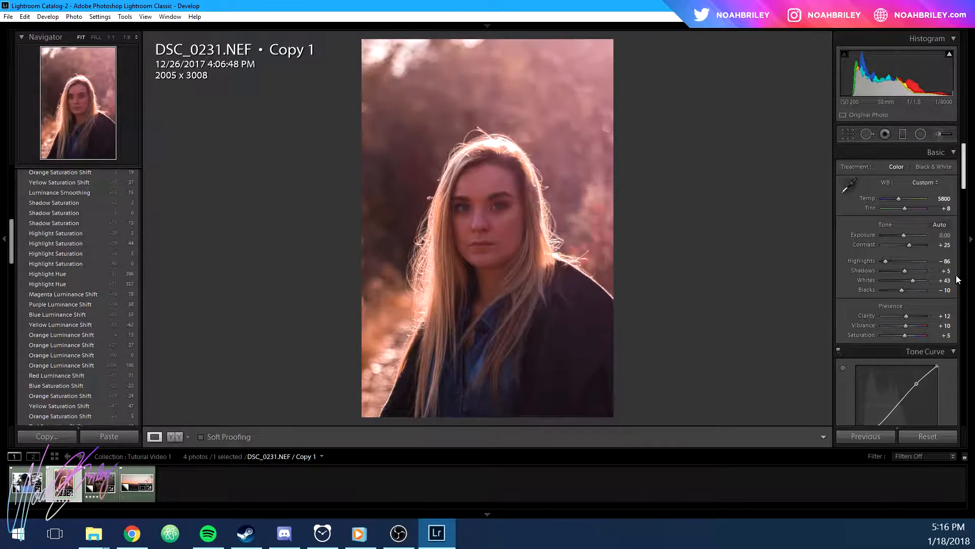
{"action": "left_click_drag", "start_coordinate": [945, 236], "coordinate": [943, 237]}
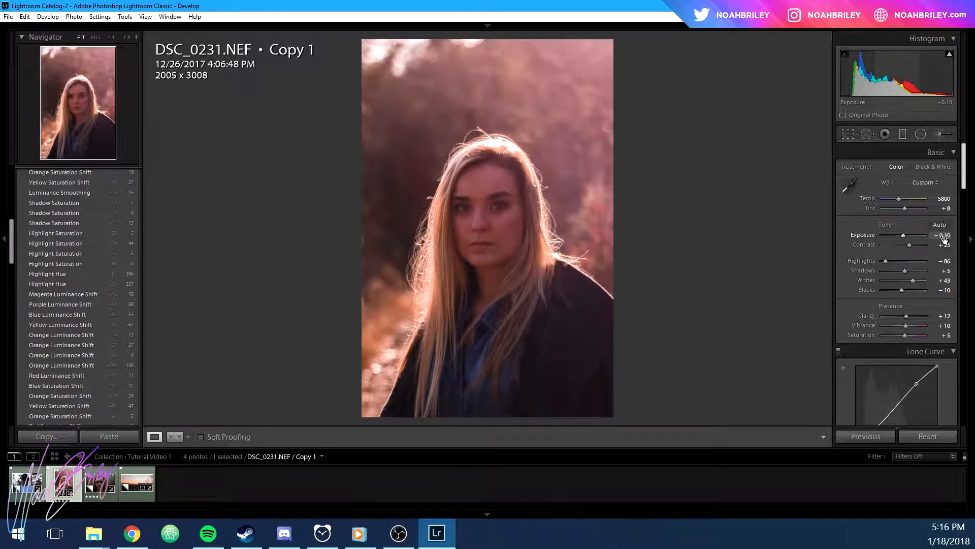
Set the exposure of the portrait to -0.50
{"action": "left_click", "coordinate": [943, 235]}
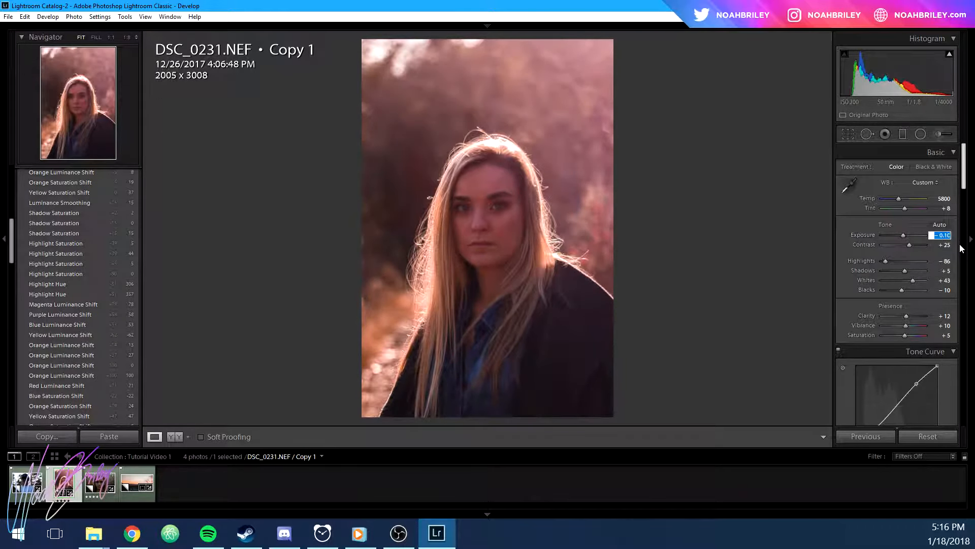
{"action": "type", "text": "-0.5"}
{"action": "key", "text": "Return"}
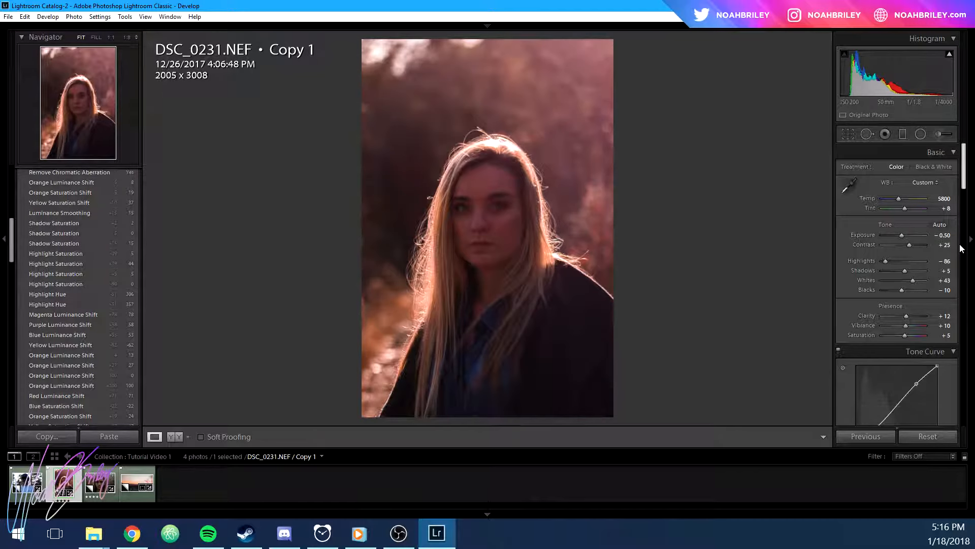
Set the portrait's exposure to -0.05 and compare the edit side by side with the original, returning to the single view
{"action": "left_click", "coordinate": [938, 236]}
{"action": "type", "text": "-0.05"}
{"action": "key", "text": "Return"}
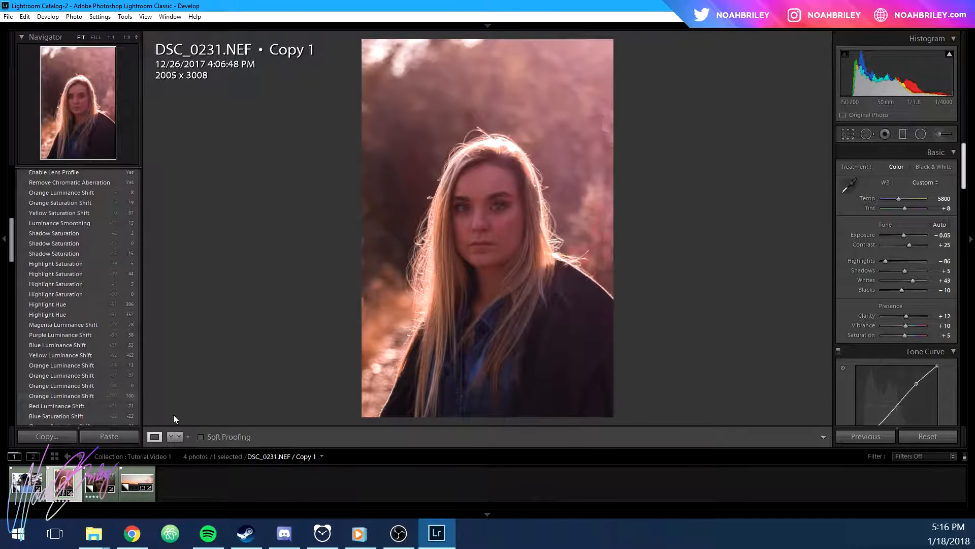
{"action": "left_click", "coordinate": [174, 436]}
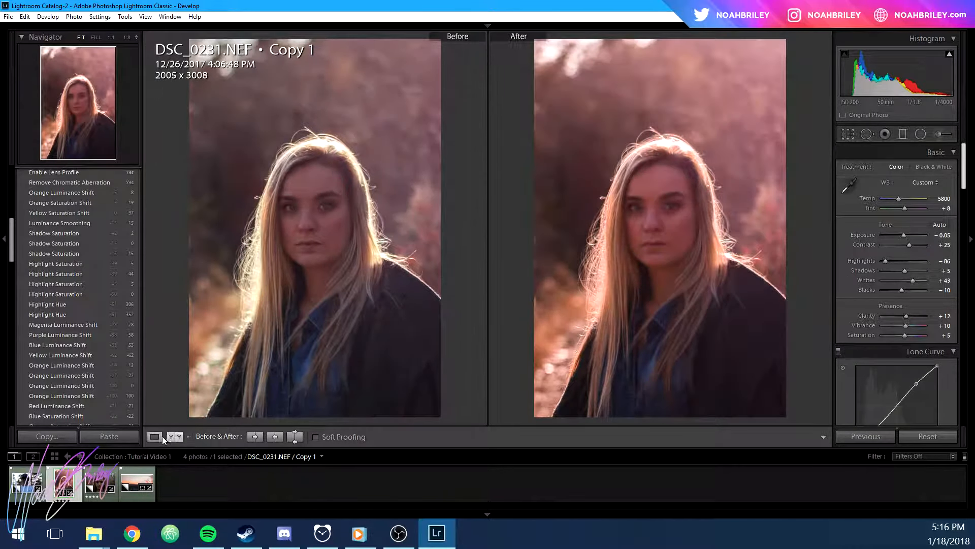
{"action": "left_click", "coordinate": [156, 437]}
Try camera calibration shadow tints of +48, -52 and -29, and reset the tint to 0
{"action": "scroll", "coordinate": [952, 376], "scroll_direction": "down", "scroll_amount": 15}
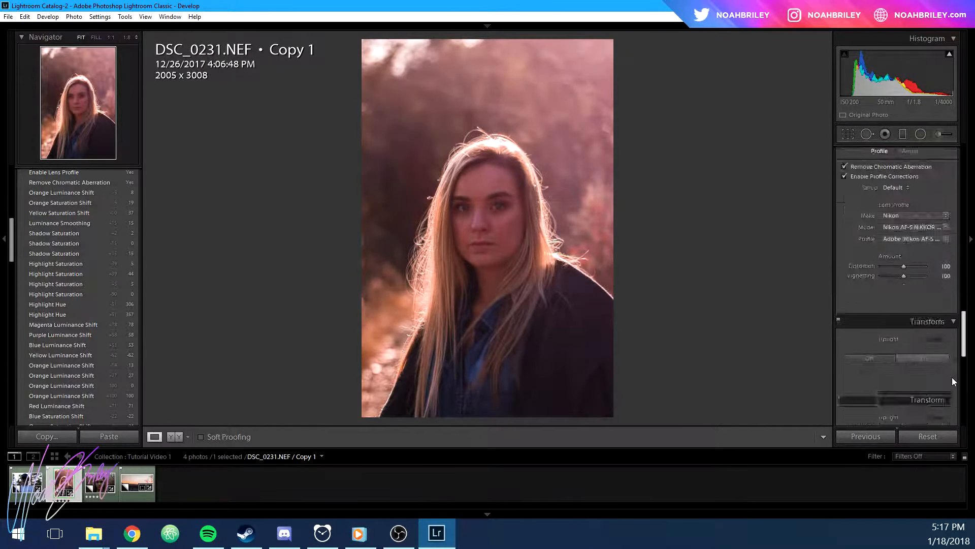
{"action": "scroll", "coordinate": [953, 381], "scroll_direction": "down", "scroll_amount": 8}
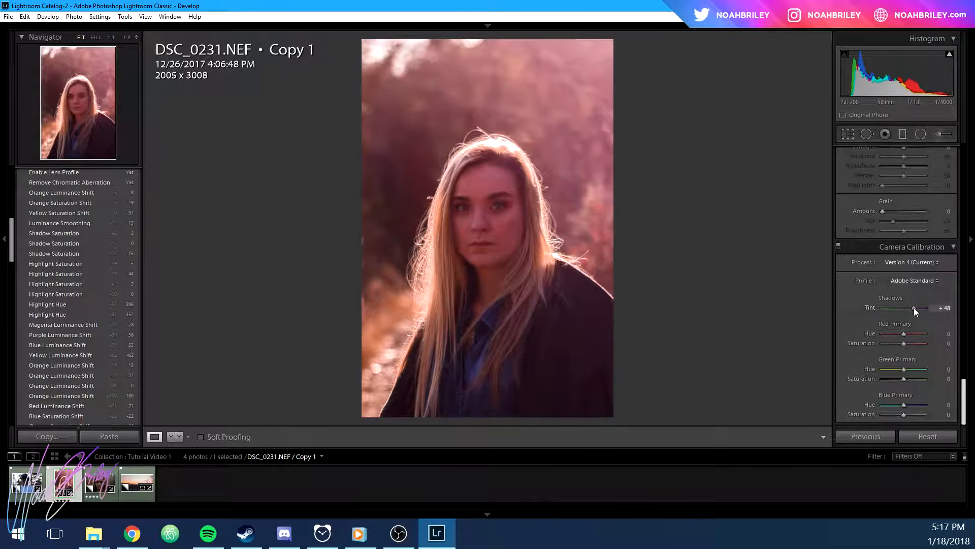
{"action": "left_click_drag", "start_coordinate": [913, 306], "coordinate": [892, 309]}
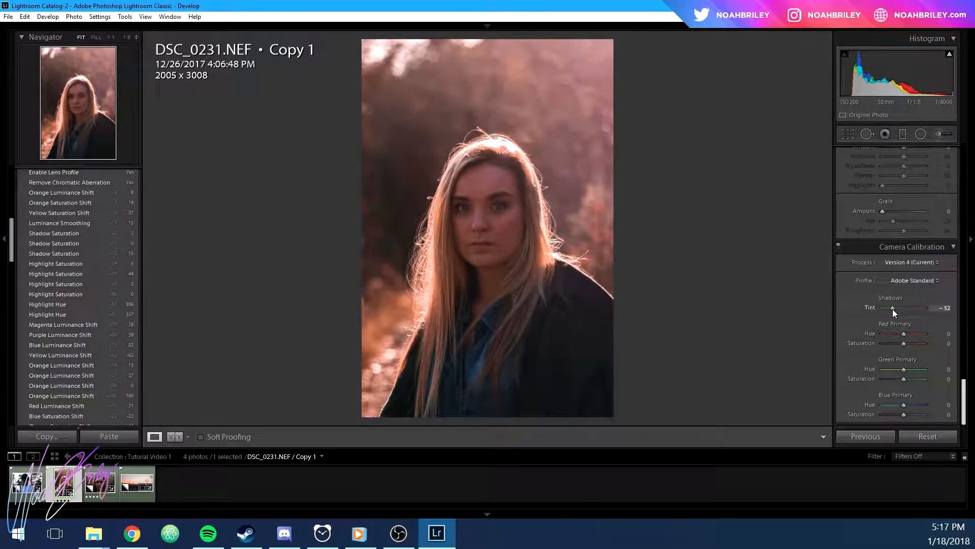
{"action": "left_click_drag", "start_coordinate": [892, 309], "coordinate": [904, 309]}
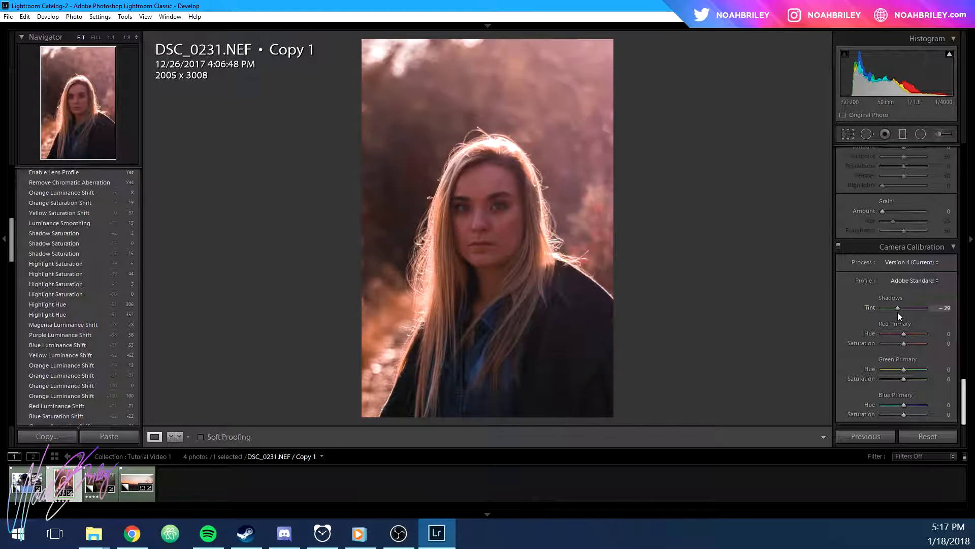
{"action": "left_click", "coordinate": [898, 311]}
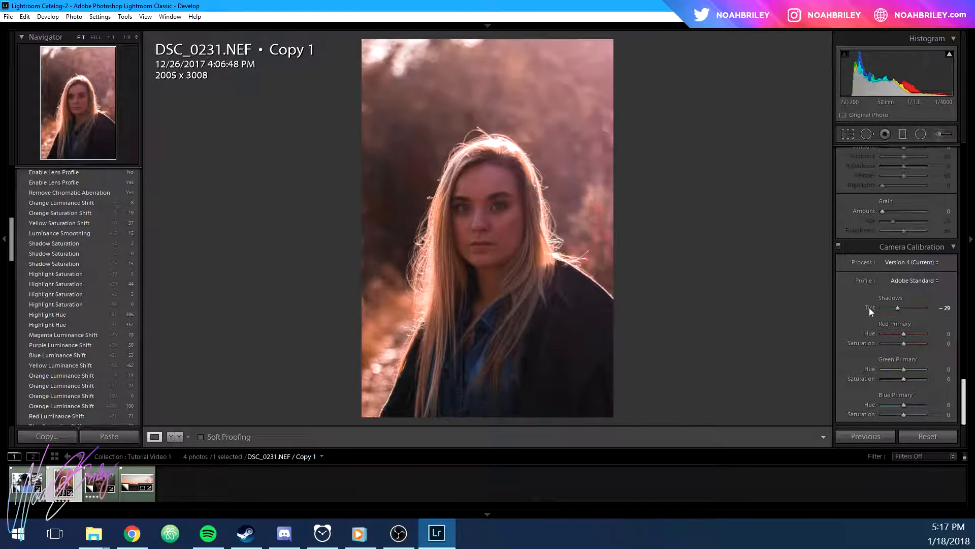
{"action": "double_click", "coordinate": [870, 306]}
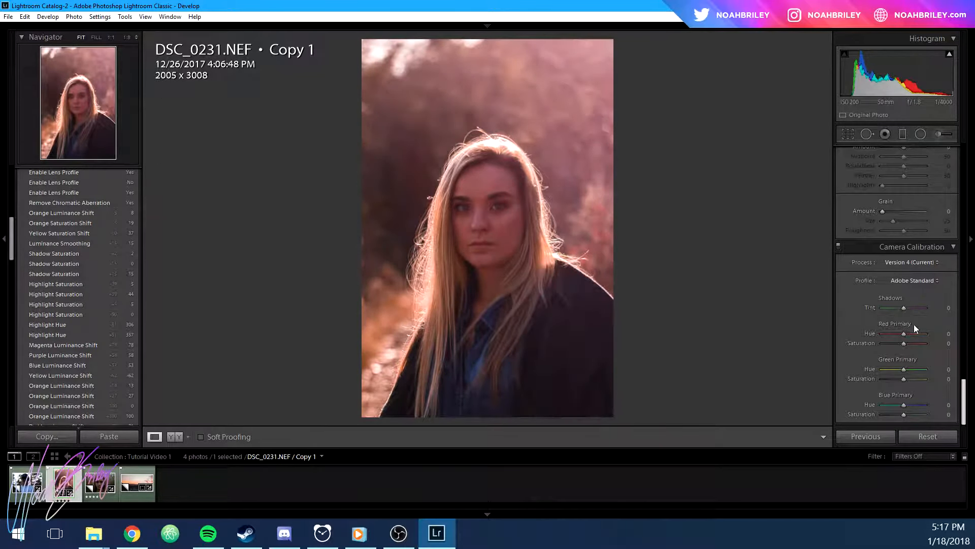
Try a grain amount of 100 on the portrait and reset it to 0
{"action": "scroll", "coordinate": [916, 324], "scroll_direction": "up", "scroll_amount": 3}
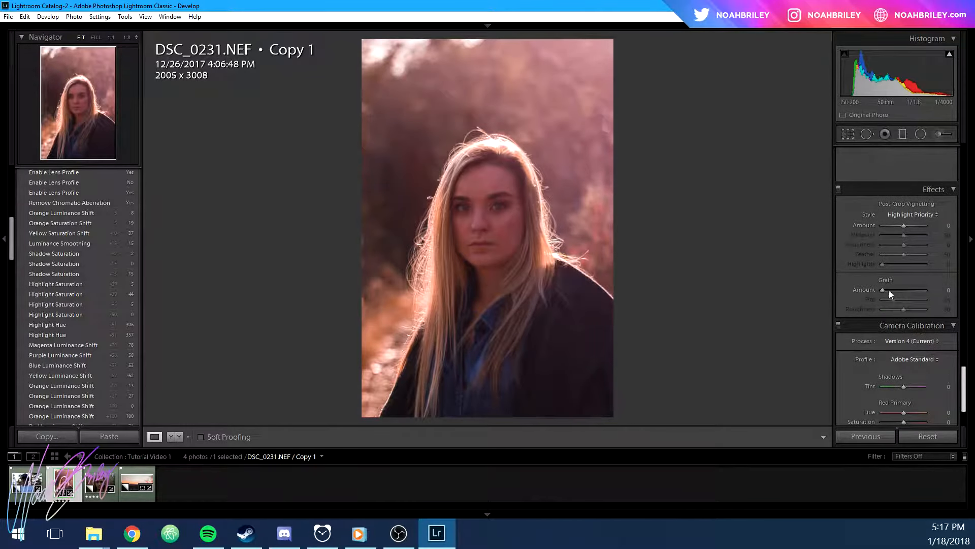
{"action": "left_click_drag", "start_coordinate": [894, 288], "coordinate": [934, 289]}
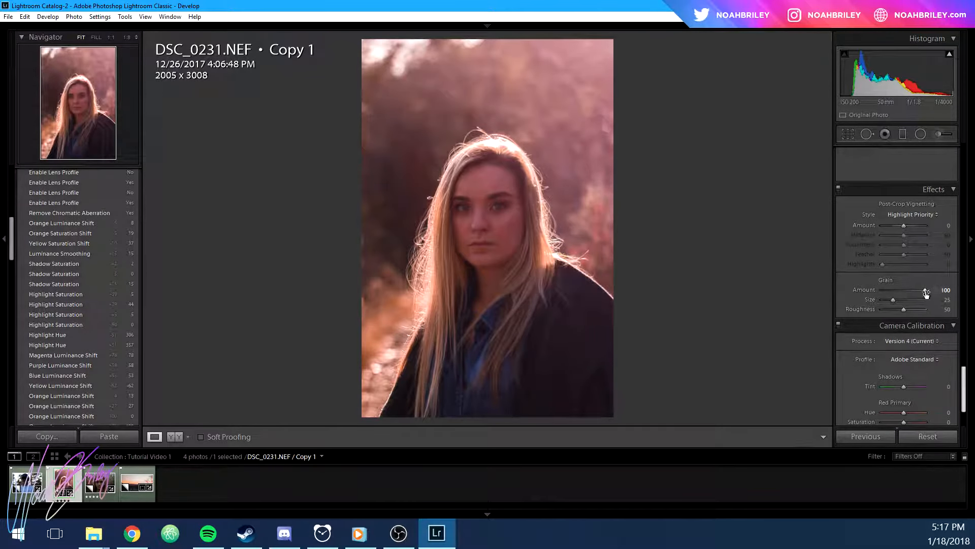
{"action": "double_click", "coordinate": [863, 289]}
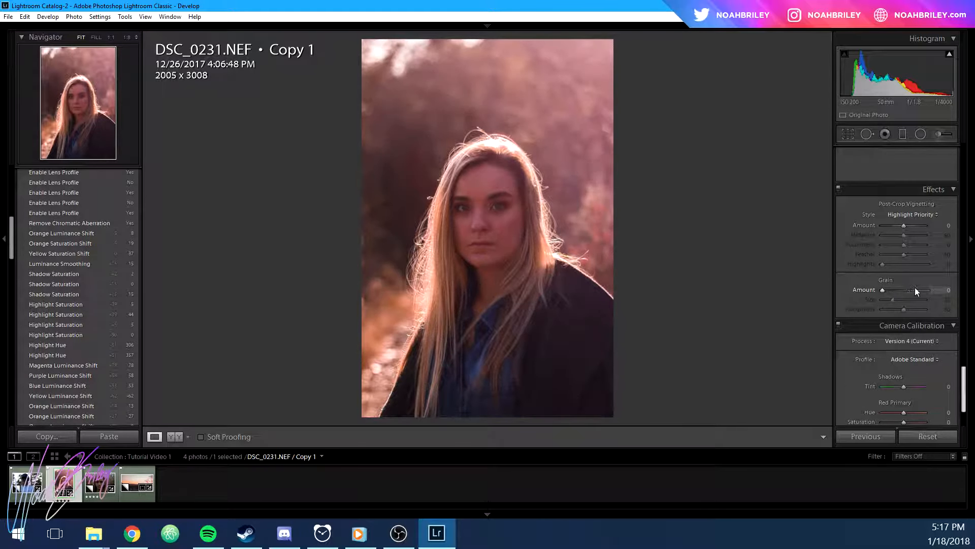
Try lens profile vignetting amounts of 2 and 0, and reset the vignetting correction to 100
{"action": "scroll", "coordinate": [932, 280], "scroll_direction": "up", "scroll_amount": 10}
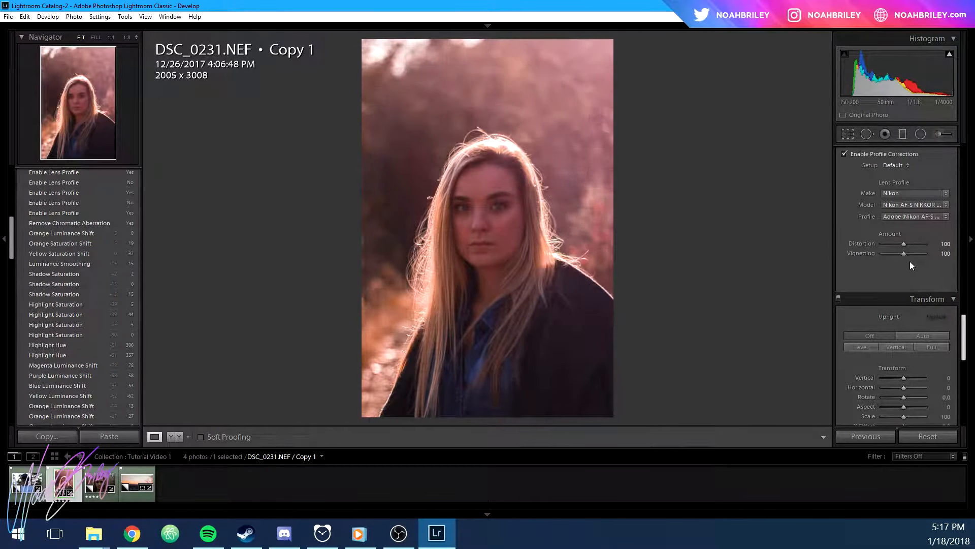
{"action": "left_click_drag", "start_coordinate": [902, 254], "coordinate": [880, 253]}
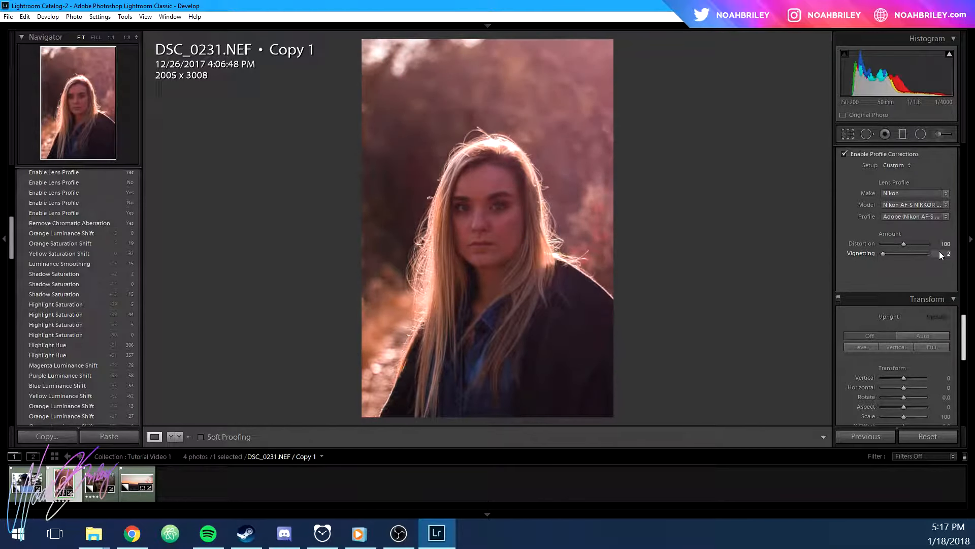
{"action": "left_click_drag", "start_coordinate": [940, 251], "coordinate": [879, 254]}
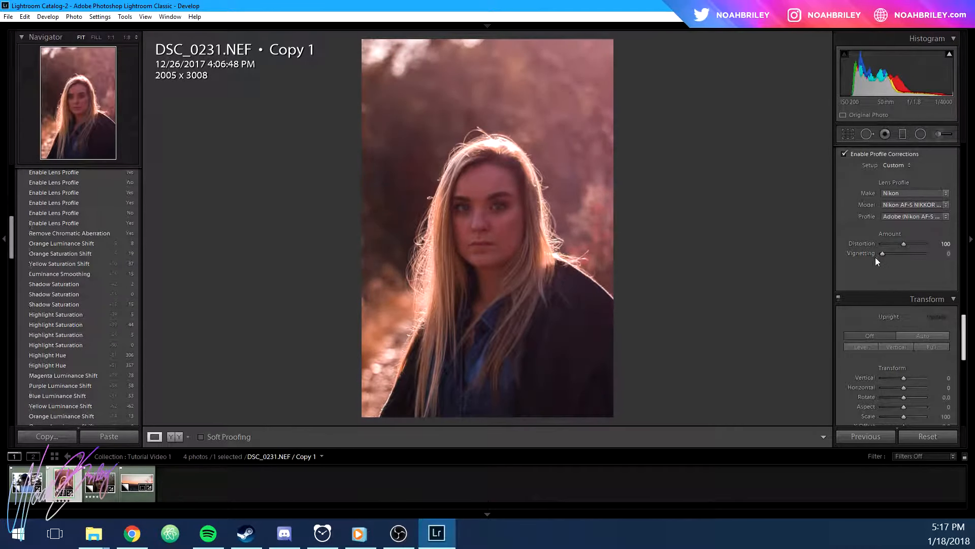
{"action": "double_click", "coordinate": [860, 254]}
{"action": "scroll", "coordinate": [909, 305], "scroll_direction": "up", "scroll_amount": 2}
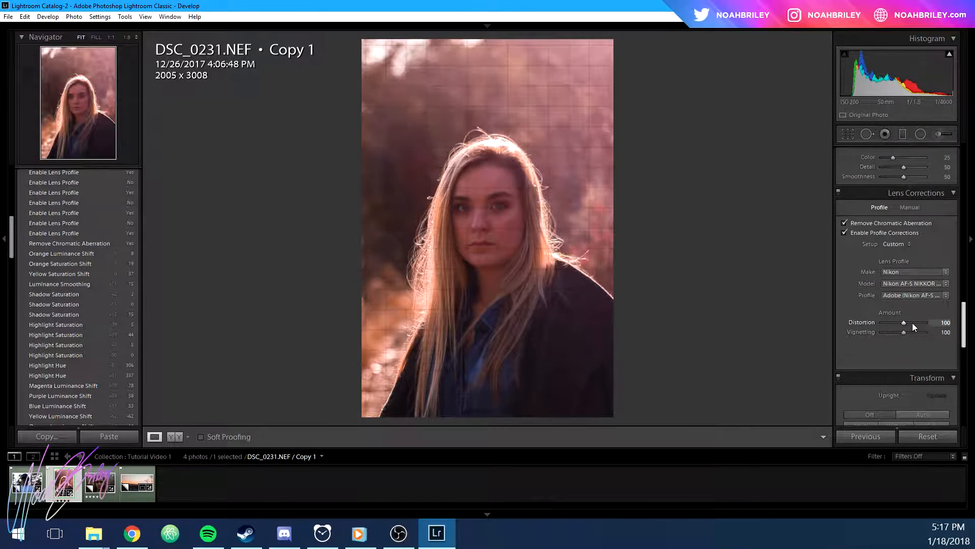
Compare the edited portrait with its original in the side-by-side before and after view, and return to the single view
{"action": "scroll", "coordinate": [956, 283], "scroll_direction": "up", "scroll_amount": 15}
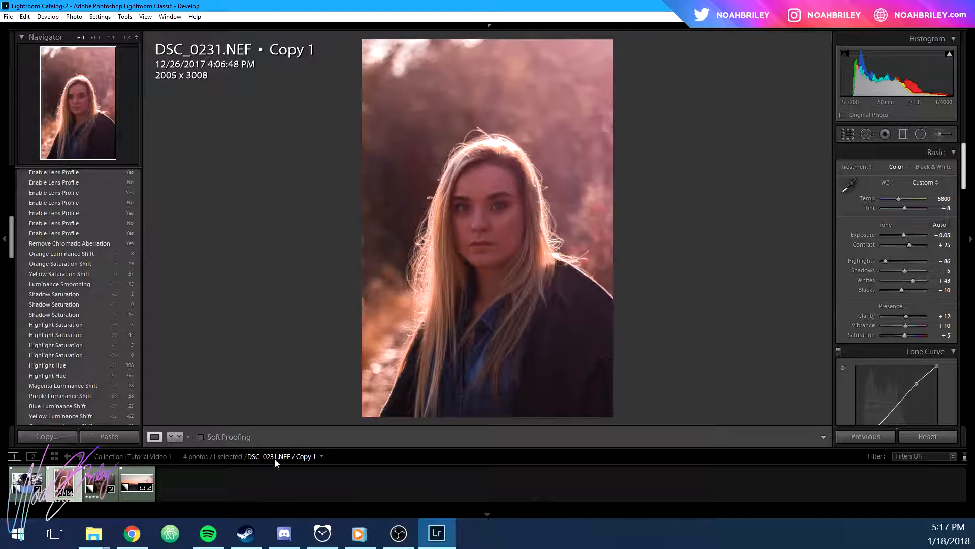
{"action": "left_click", "coordinate": [178, 440]}
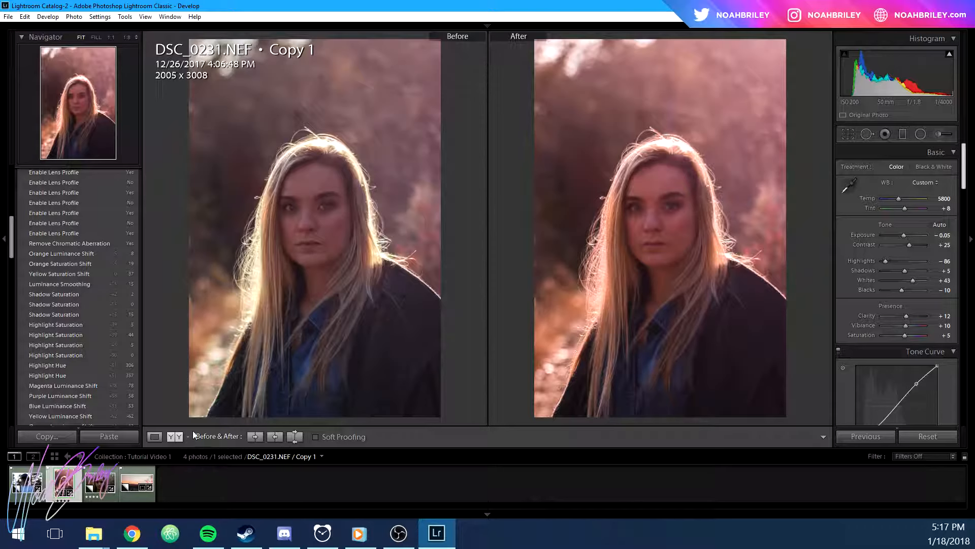
{"action": "left_click", "coordinate": [155, 439]}
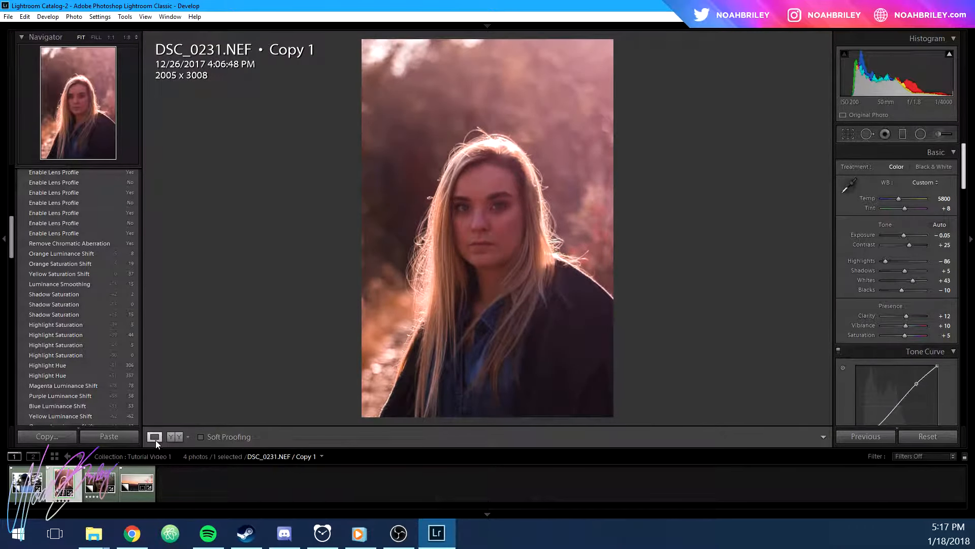
View the sunset landscape photo, return to the backlit portrait, and show the portrait in full screen
{"action": "left_click", "coordinate": [135, 483]}
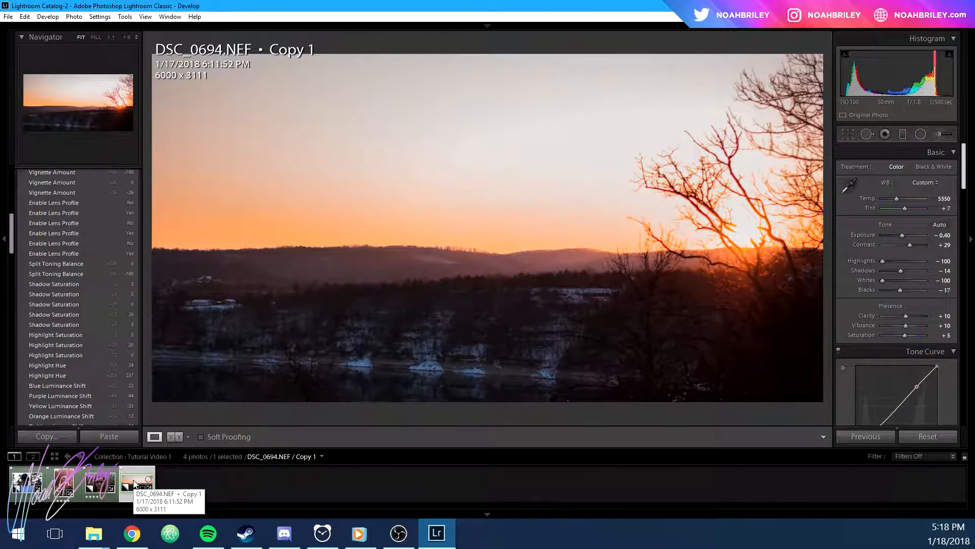
{"action": "left_click", "coordinate": [67, 486]}
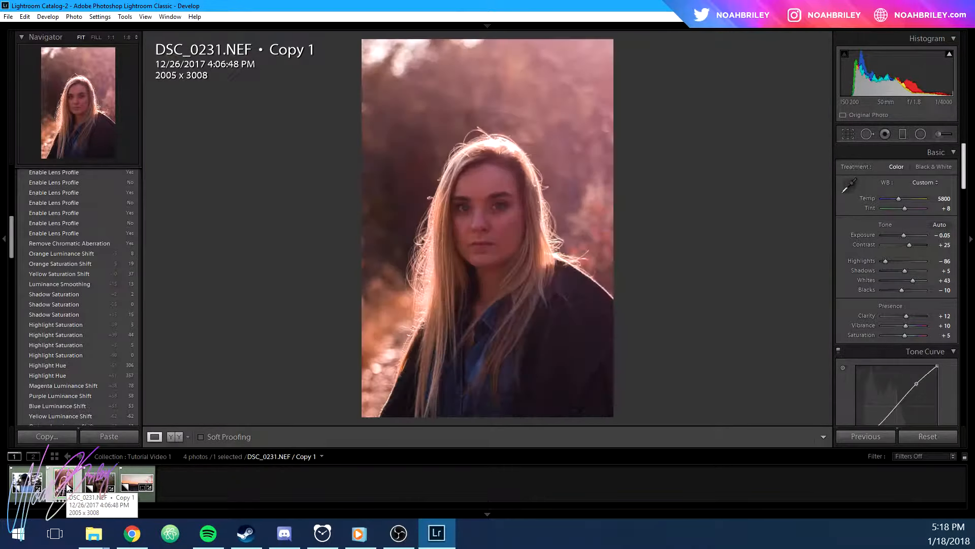
{"action": "key", "text": "f"}
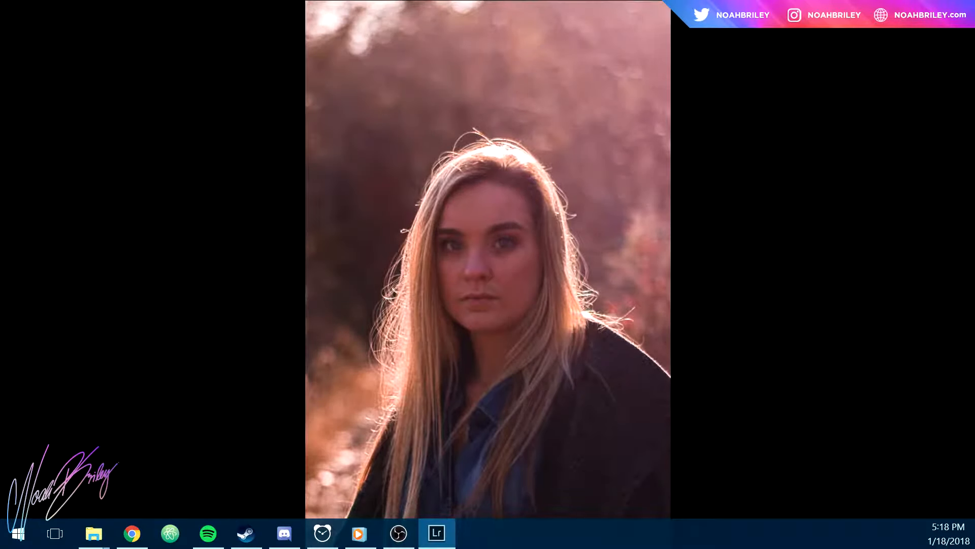